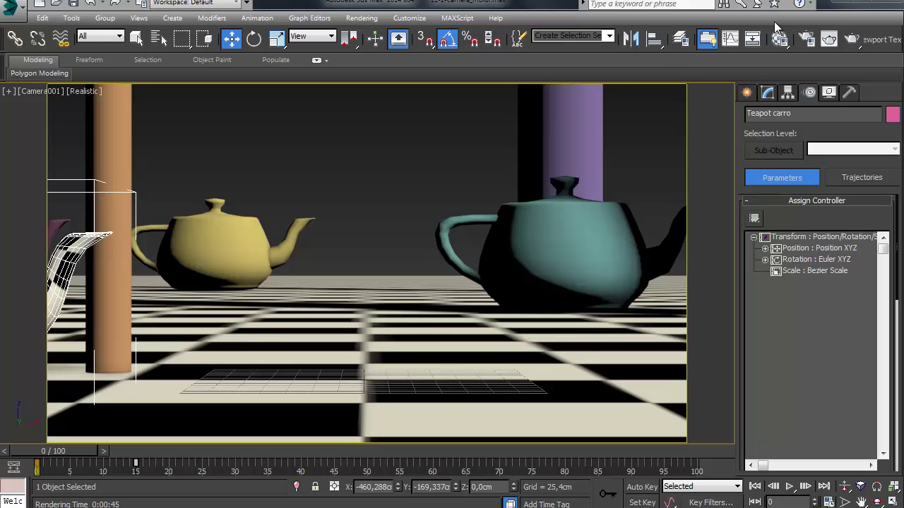
Browse the V-Ray render settings down to the motion blur section, then close them.
click(799, 40)
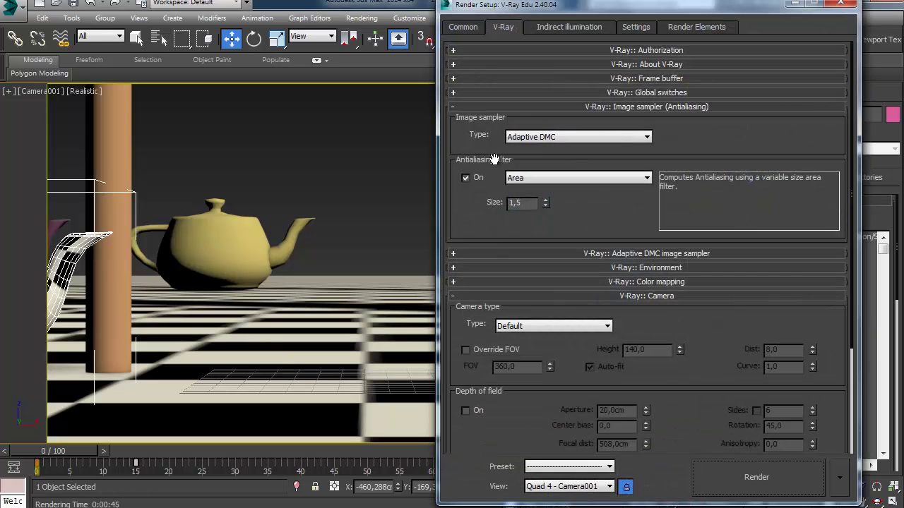
click(483, 108)
scroll(494, 318, down, 1)
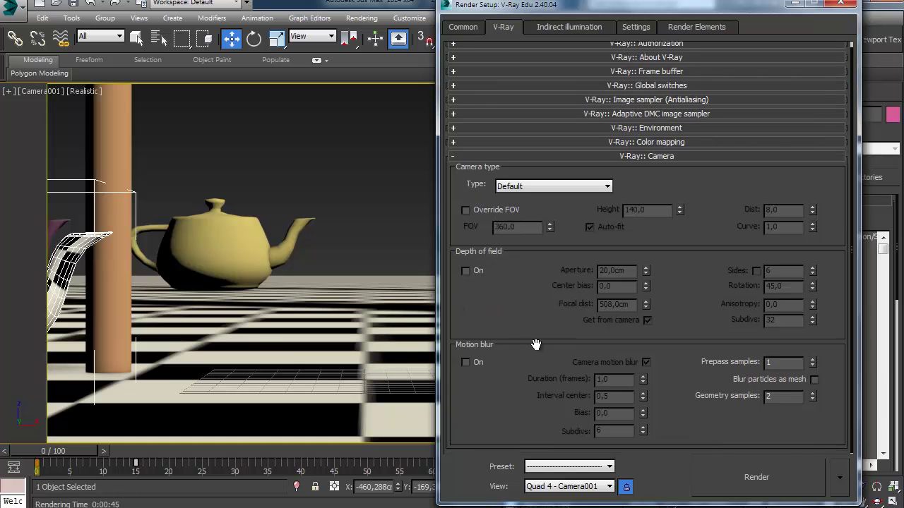
click(802, 5)
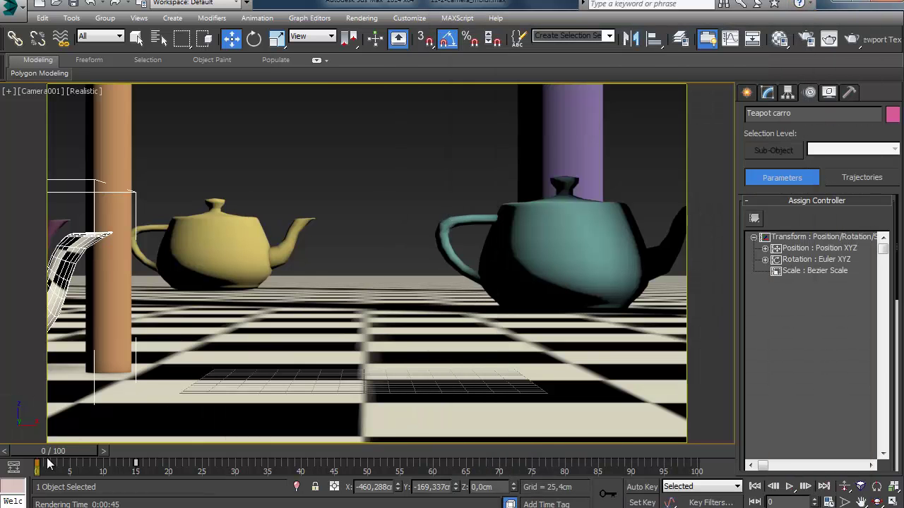
Advance the timeline so the teapot car enters view, trying a move but cancelling it.
drag(38, 466, 101, 460)
key(w)
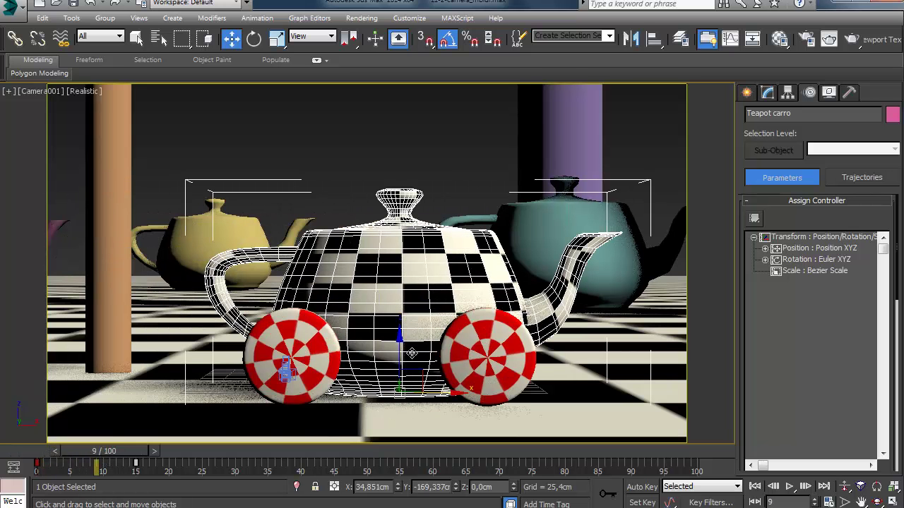
drag(437, 392, 419, 400)
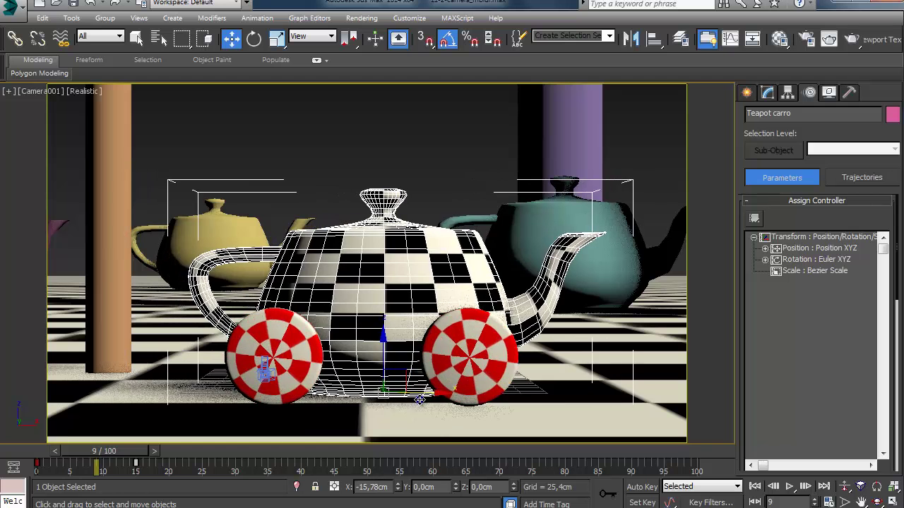
right_click(419, 399)
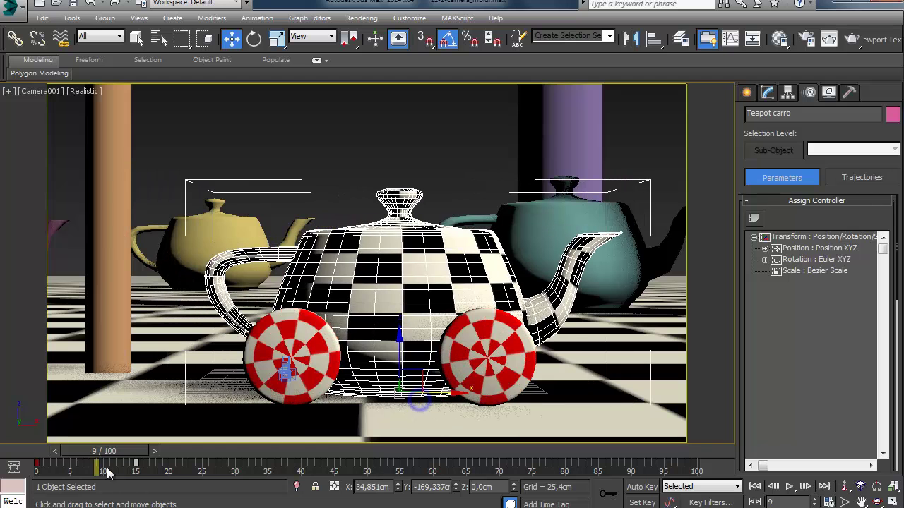
Preview the car driving across the camera view, then return the time slider to frame 9.
click(803, 487)
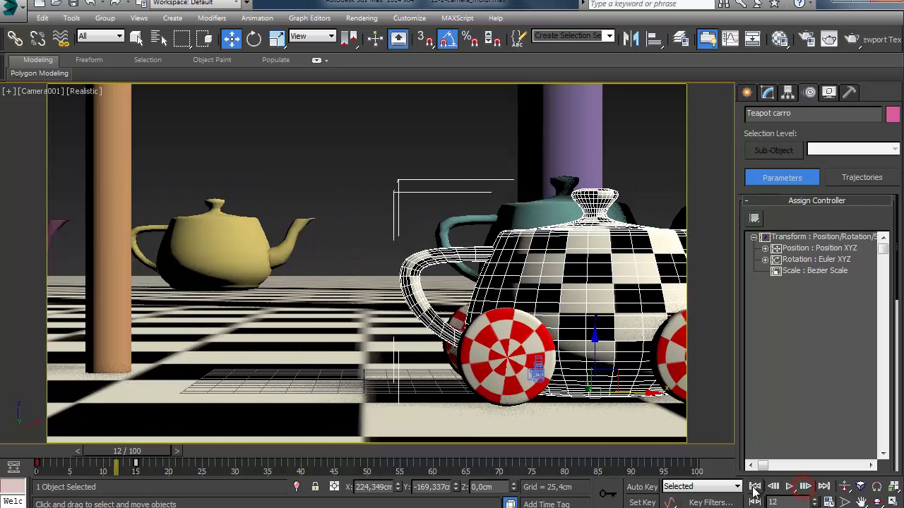
click(754, 487)
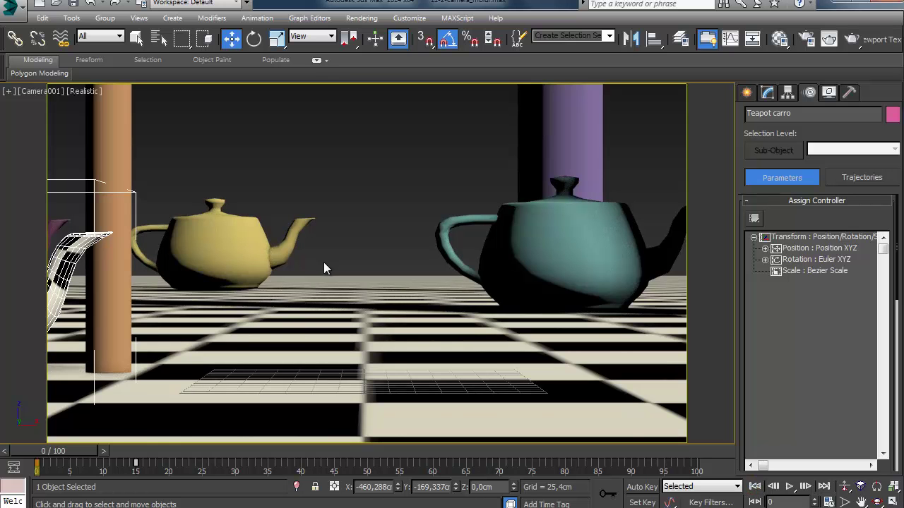
click(789, 487)
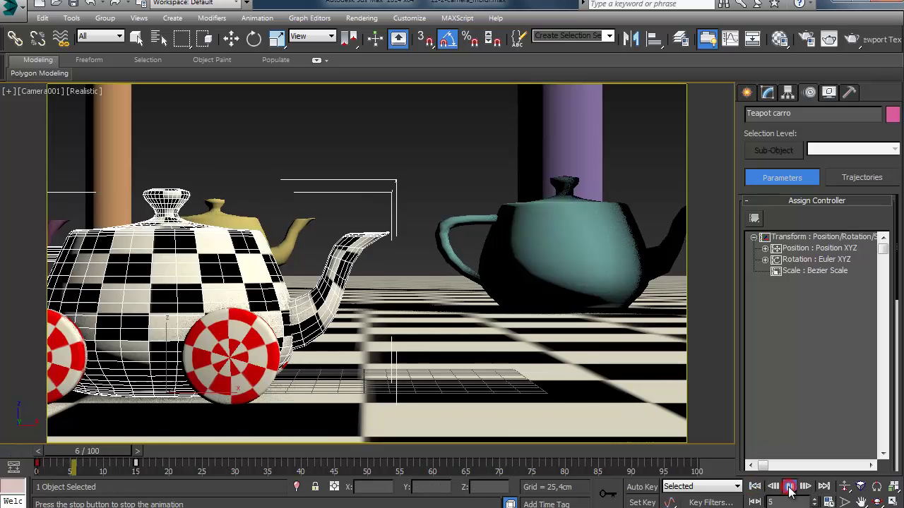
drag(344, 463, 121, 462)
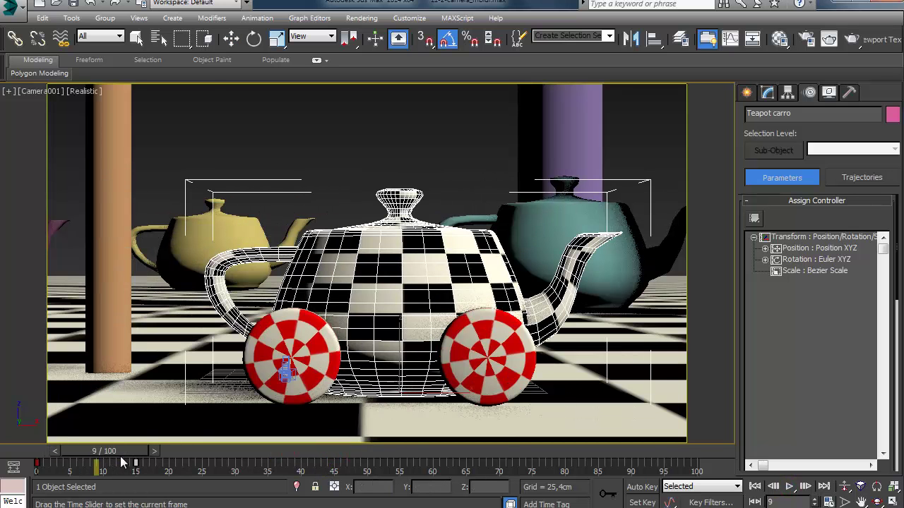
key(w)
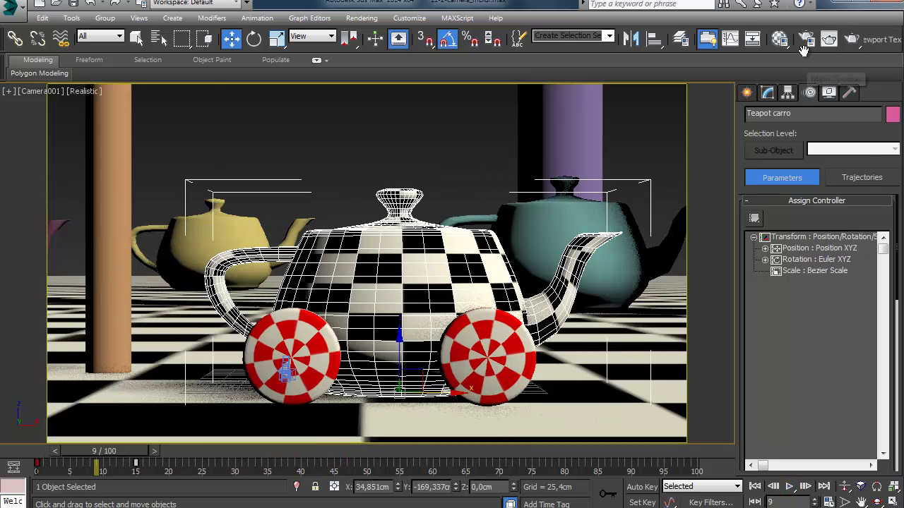
Enable V-Ray camera motion blur and render frame 9 from Camera001.
click(805, 39)
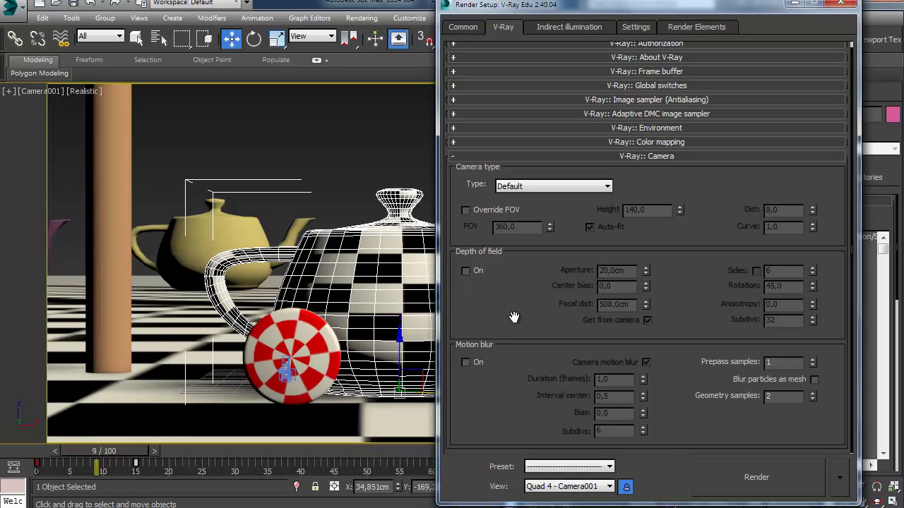
click(465, 362)
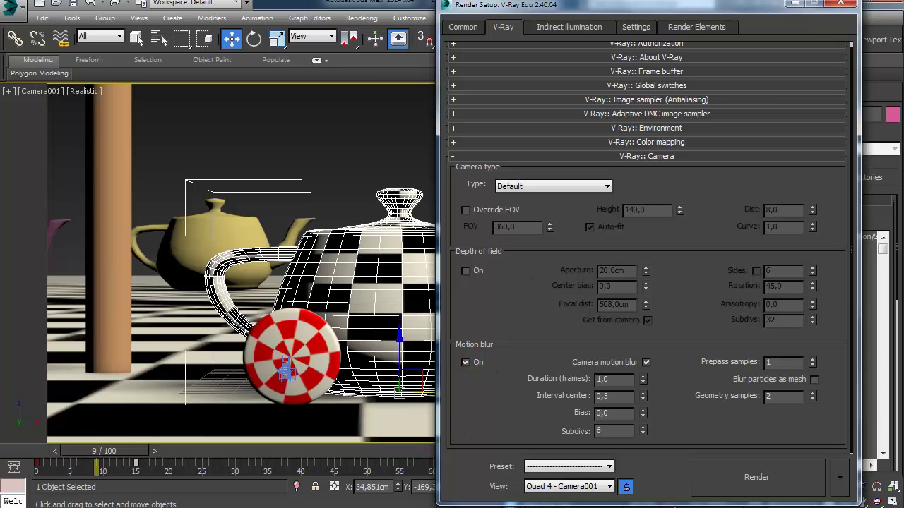
click(763, 471)
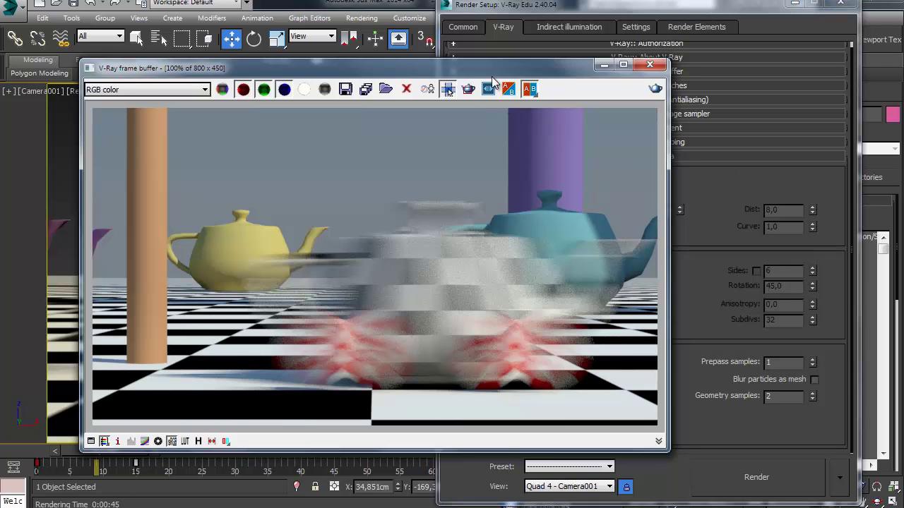
Set the V-Ray camera motion blur subdivisions to 3.
drag(462, 62, 437, 48)
click(702, 317)
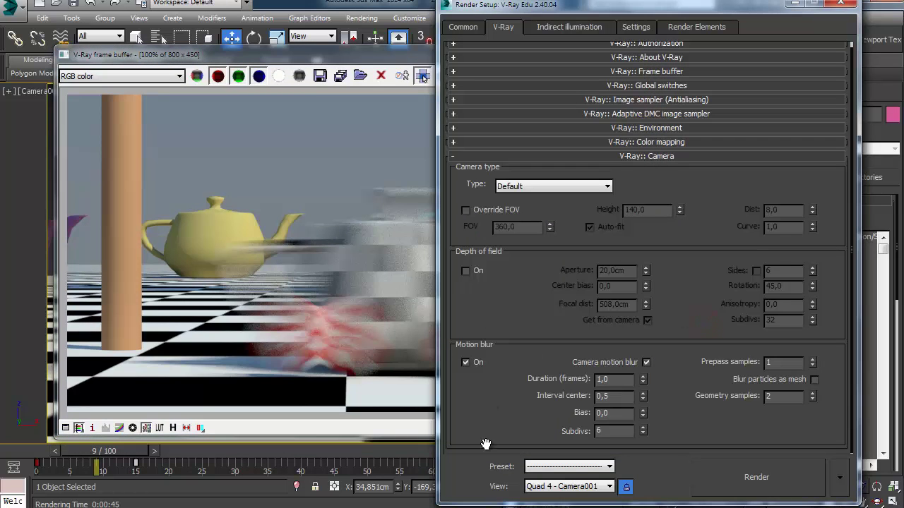
key(BackSpace)
text(3)
key(Return)
click(516, 413)
Set the motion blur duration to 5,0 frames and re-render the teapot car.
drag(345, 61, 317, 43)
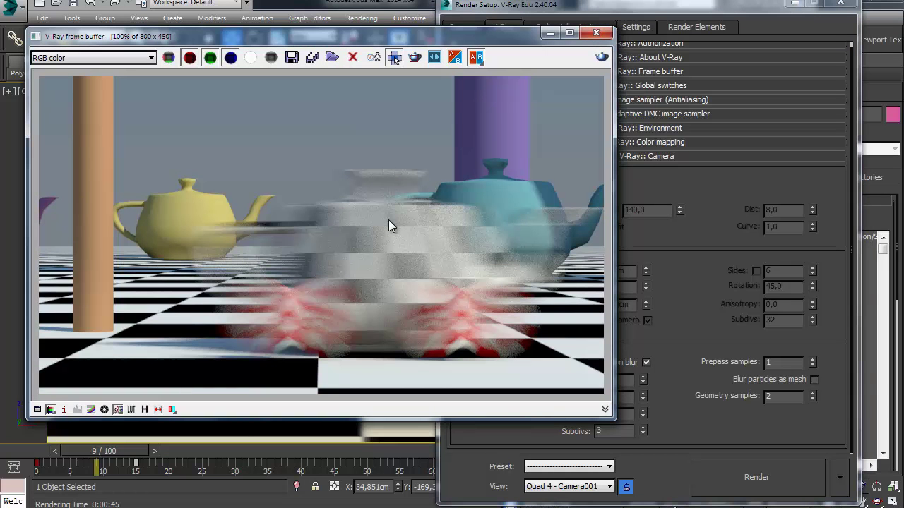
click(661, 413)
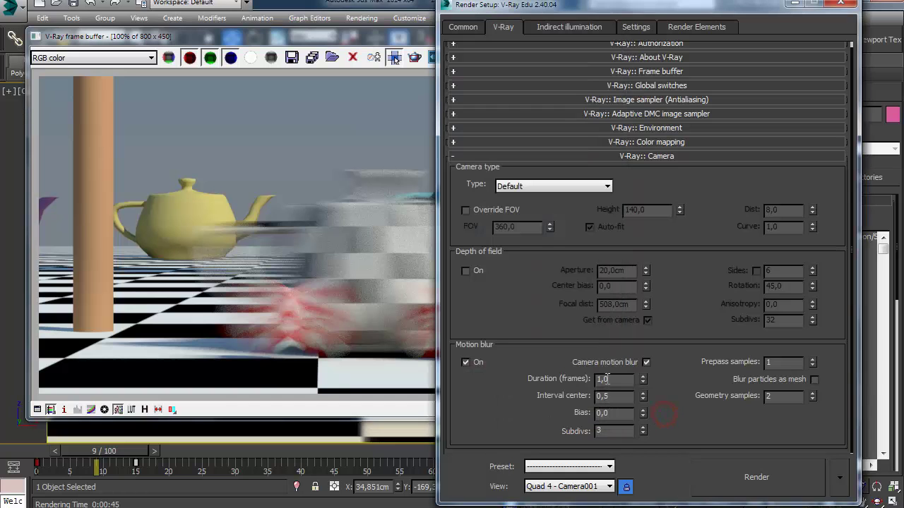
double_click(612, 379)
click(339, 231)
click(761, 478)
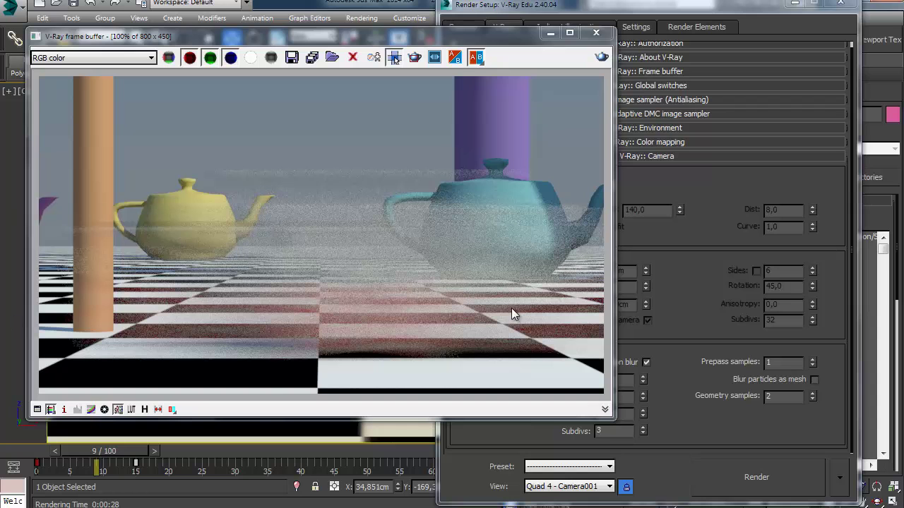
Change the motion blur duration to 1,0, then 0,5 frames, and re-render.
click(683, 347)
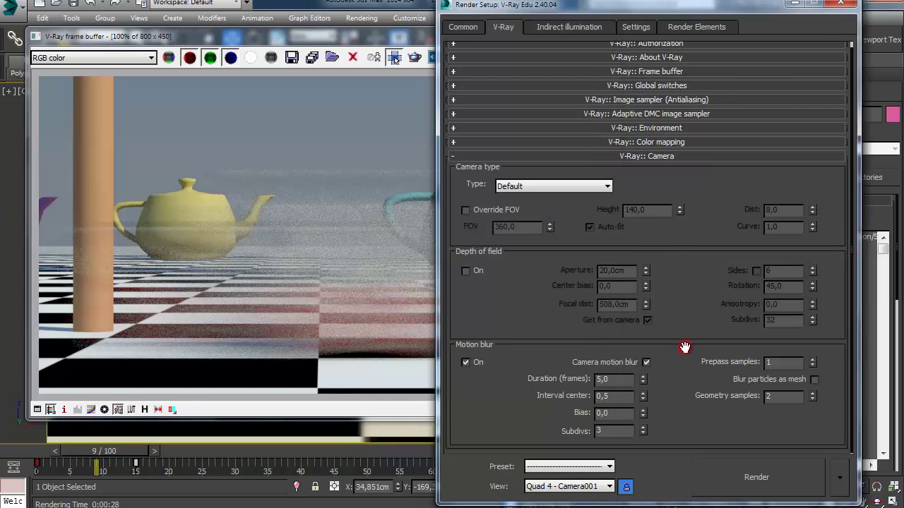
click(600, 379)
text(1)
key(Return)
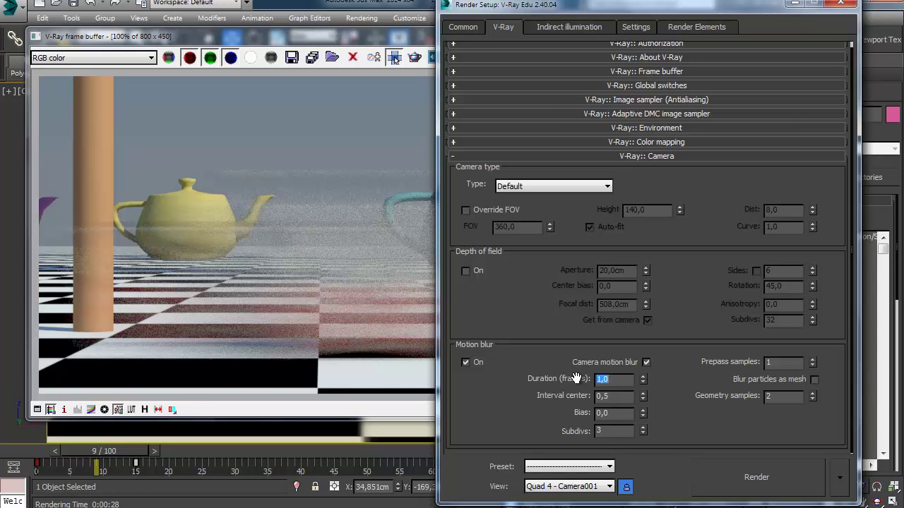
text(0,5)
key(Return)
click(797, 481)
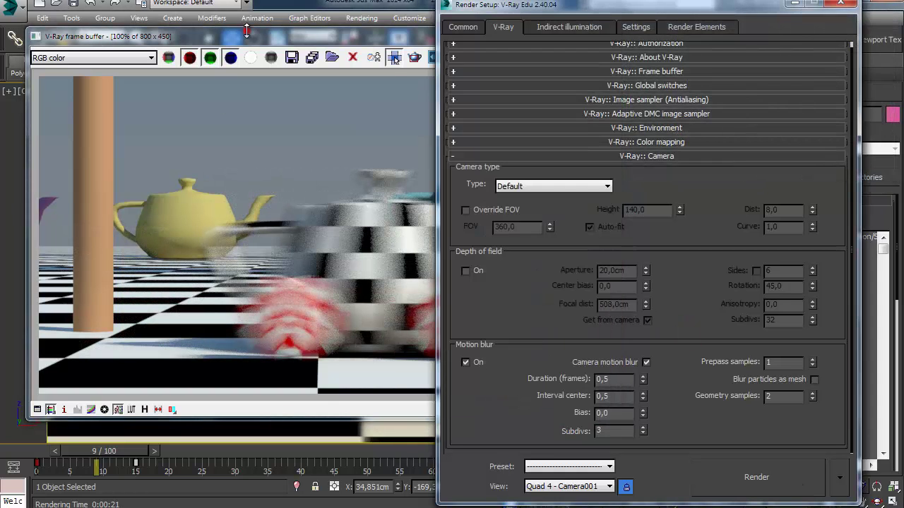
Set the motion blur interval center to 1,0 and re-render the teapot car.
click(246, 30)
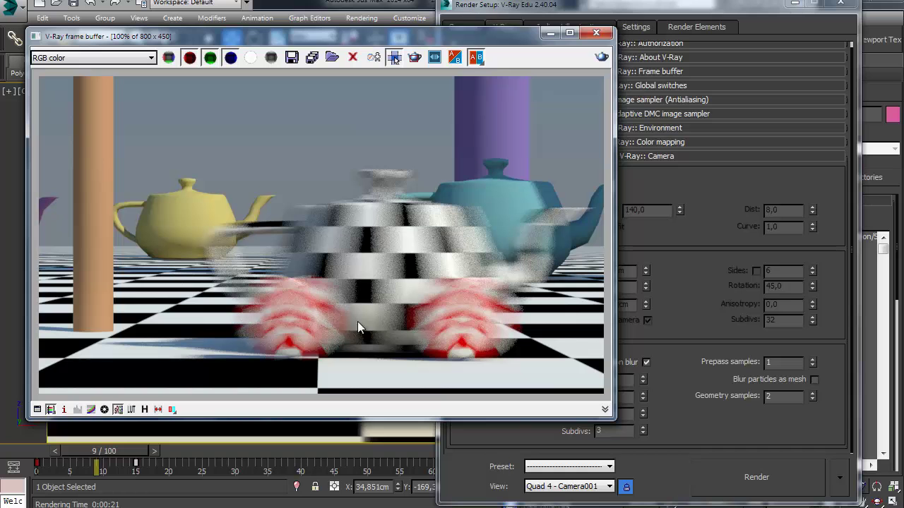
click(701, 332)
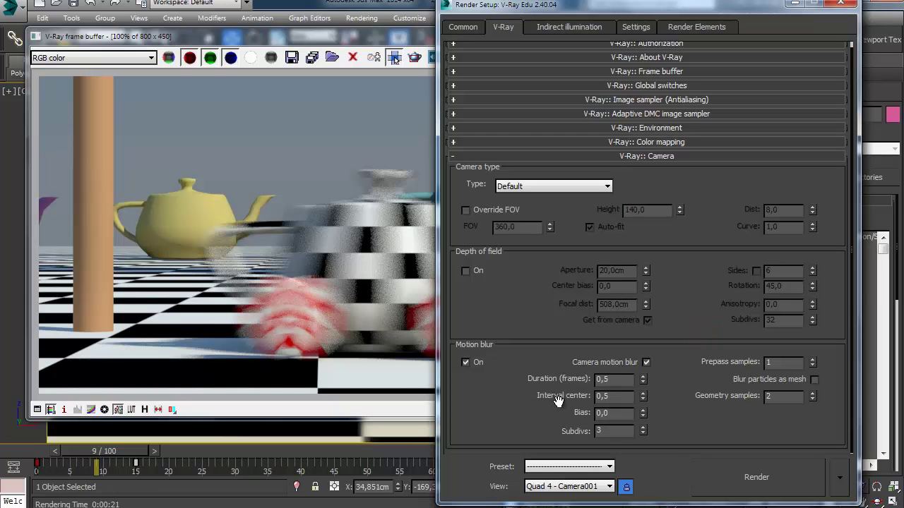
key(Tab)
text(1)
key(Return)
click(765, 468)
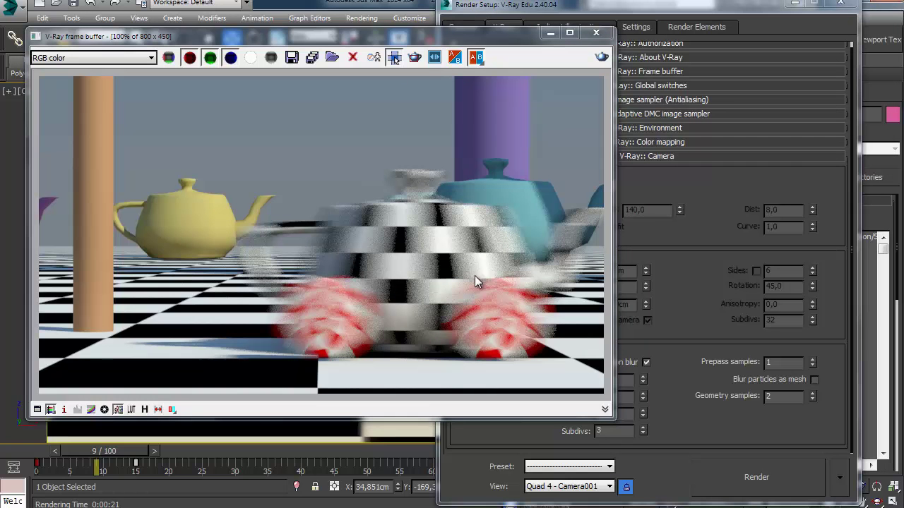
click(678, 306)
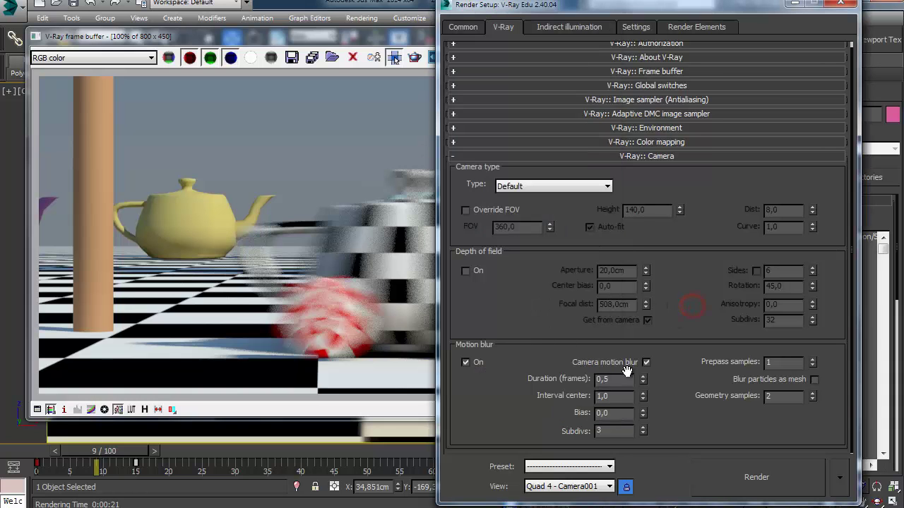
Reset the interval center to 0,0 and render only a region over the car's left half.
right_click(642, 399)
click(214, 248)
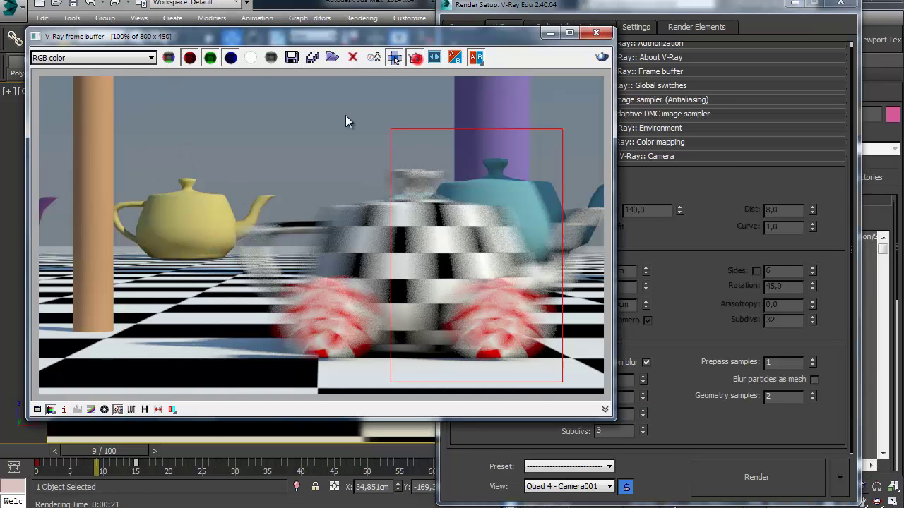
mouse_move(196, 131)
mouse_down()
mouse_move(367, 388)
mouse_move(375, 386)
mouse_up()
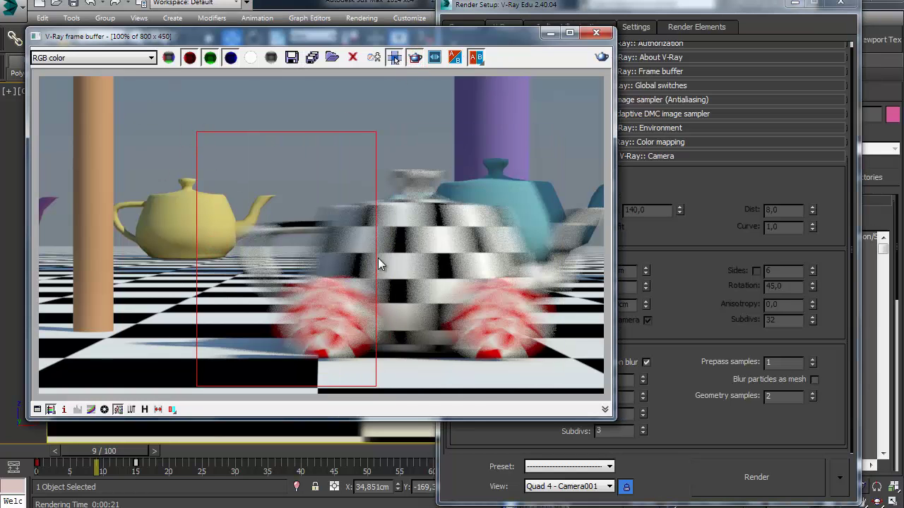
click(754, 486)
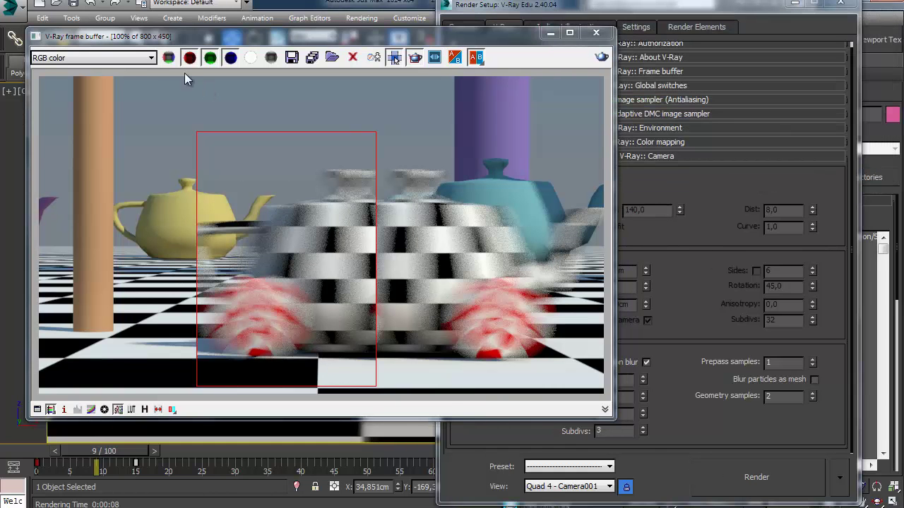
Return to the render settings and start entering a new interval center value.
click(128, 63)
click(92, 62)
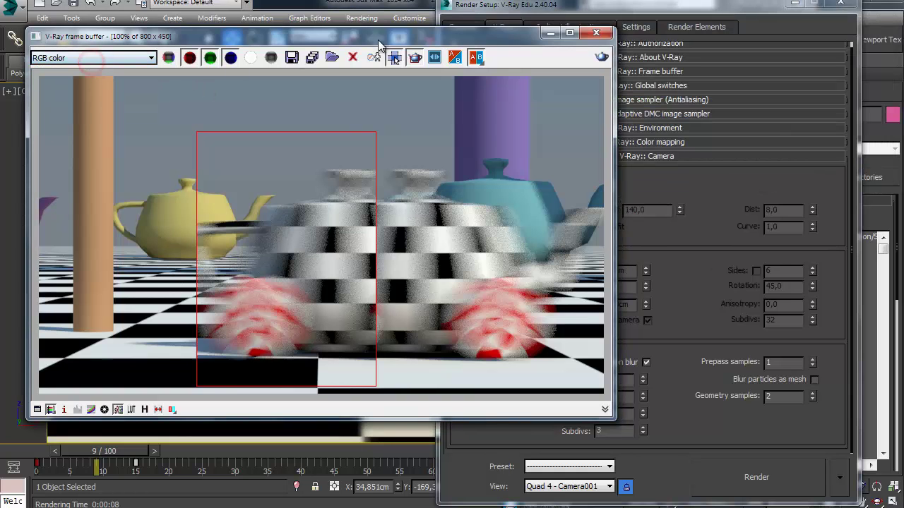
click(685, 322)
click(604, 398)
text(0,5)
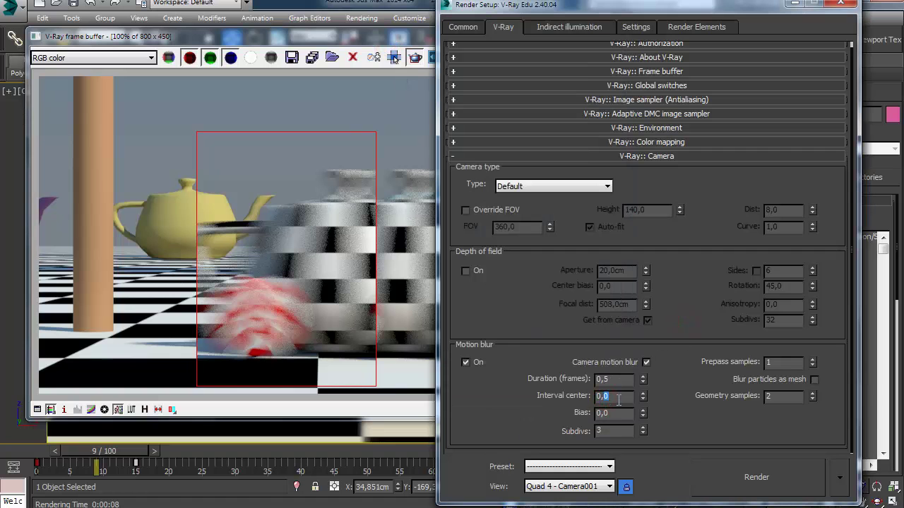
Turn off region rendering, render the full frame, then inspect the motion blur duration field.
click(331, 223)
click(394, 57)
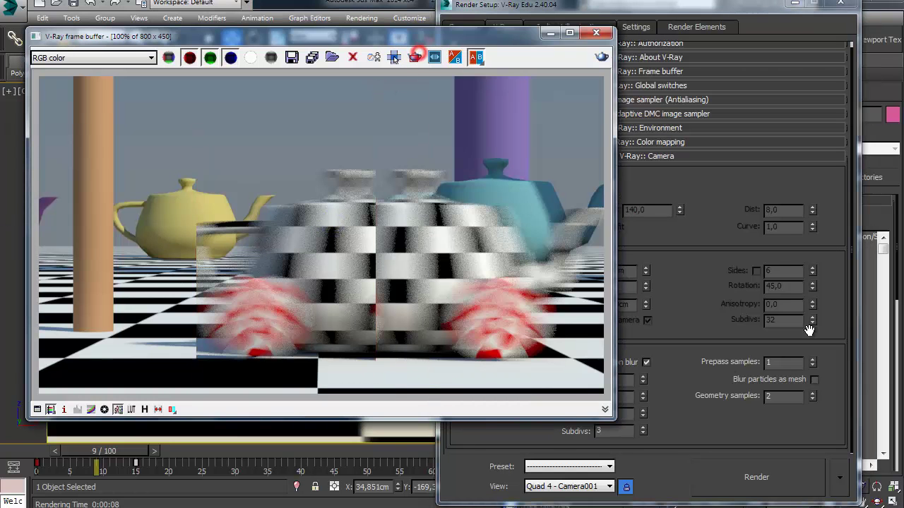
click(766, 477)
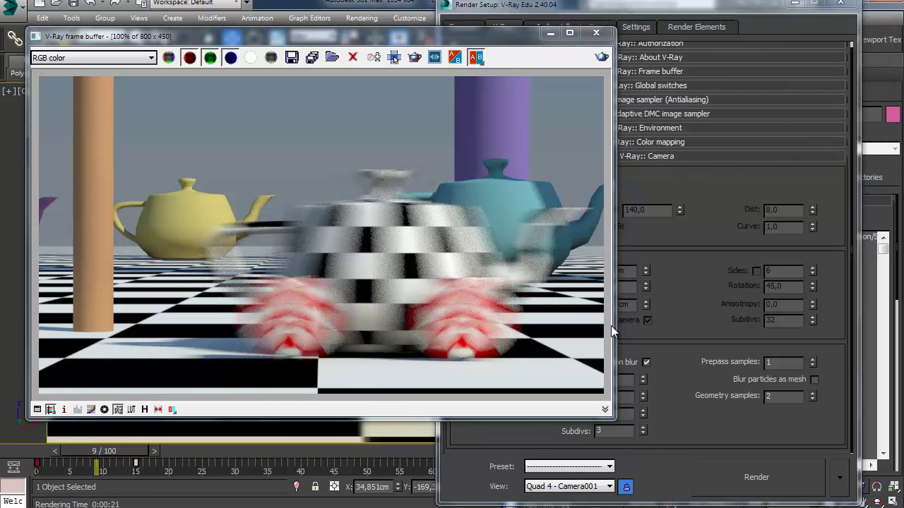
click(687, 322)
drag(616, 379, 550, 375)
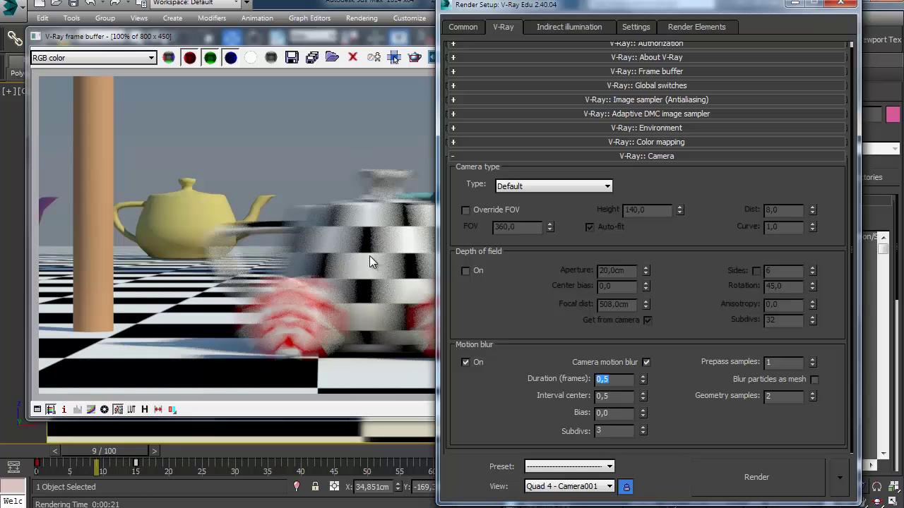
click(485, 400)
Set the motion blur bias to 2,0 and re-render the teapot car.
double_click(629, 414)
text(2)
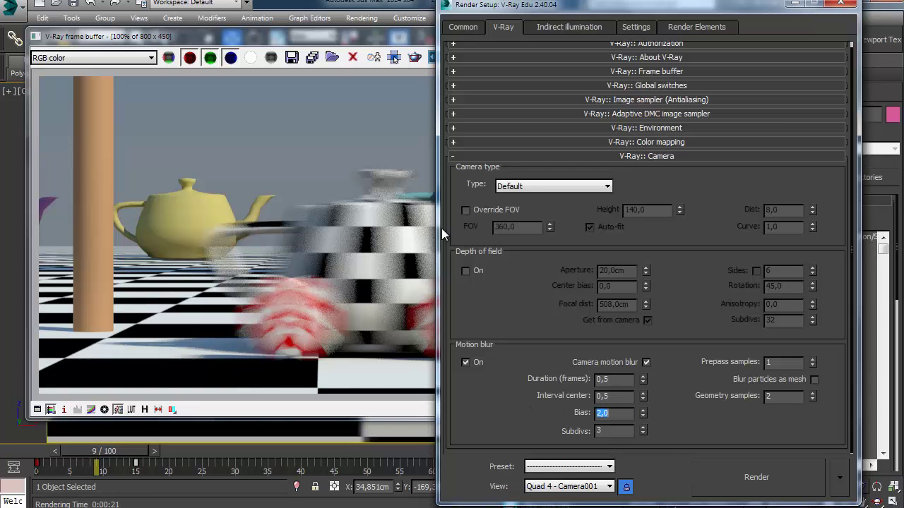
click(474, 320)
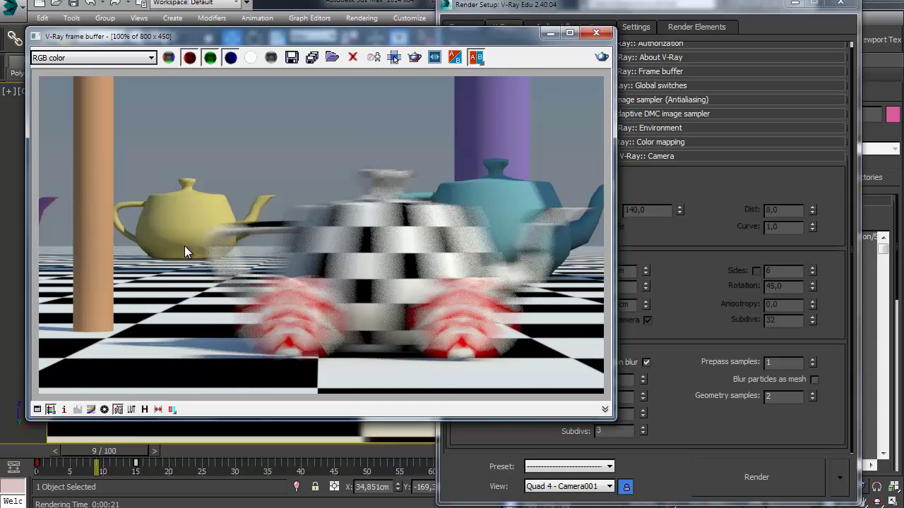
click(738, 472)
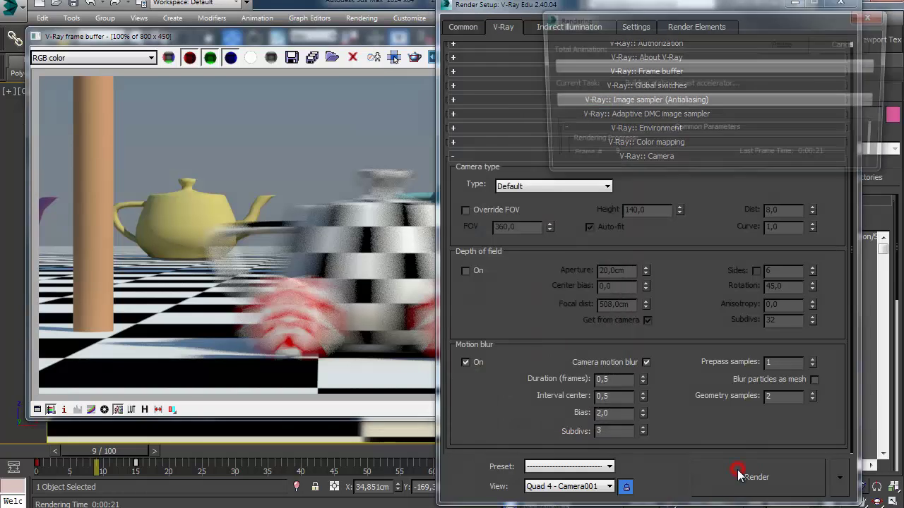
click(691, 319)
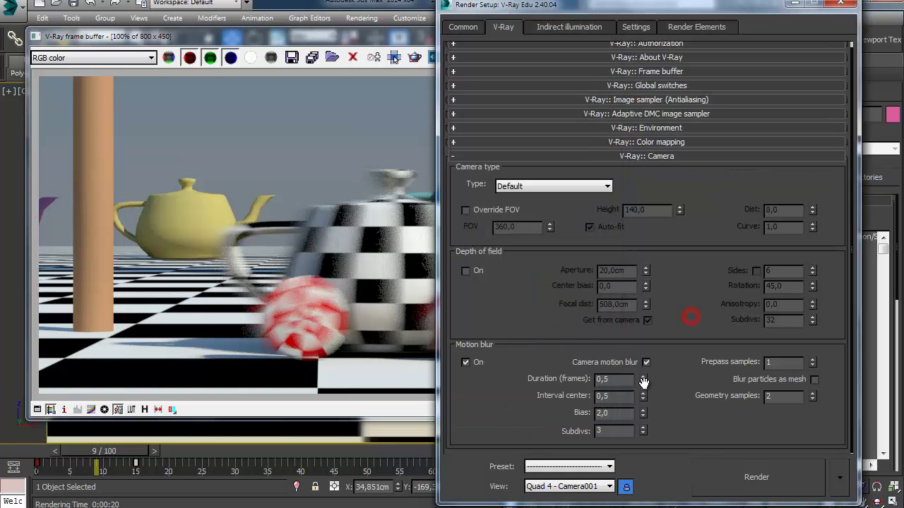
click(335, 111)
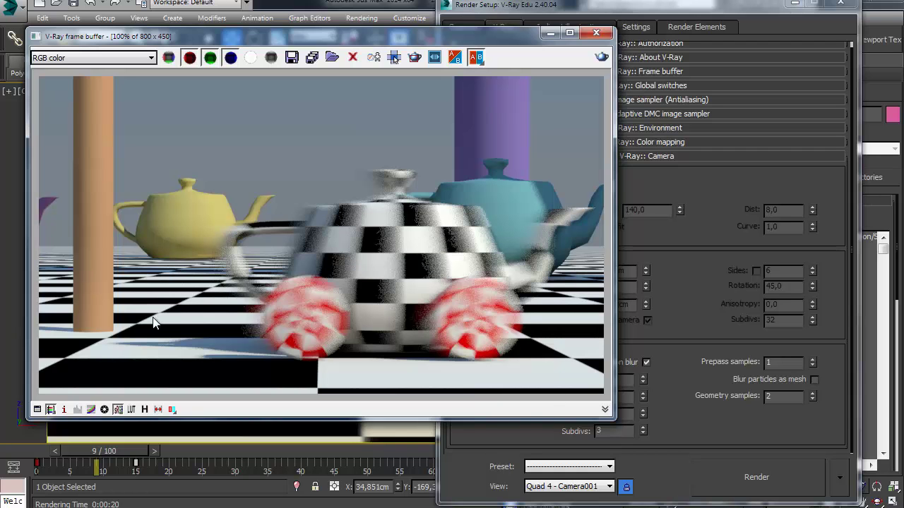
Open the VFB render history and save the bias 2,0 render as an entry.
click(144, 409)
drag(565, 24, 704, 26)
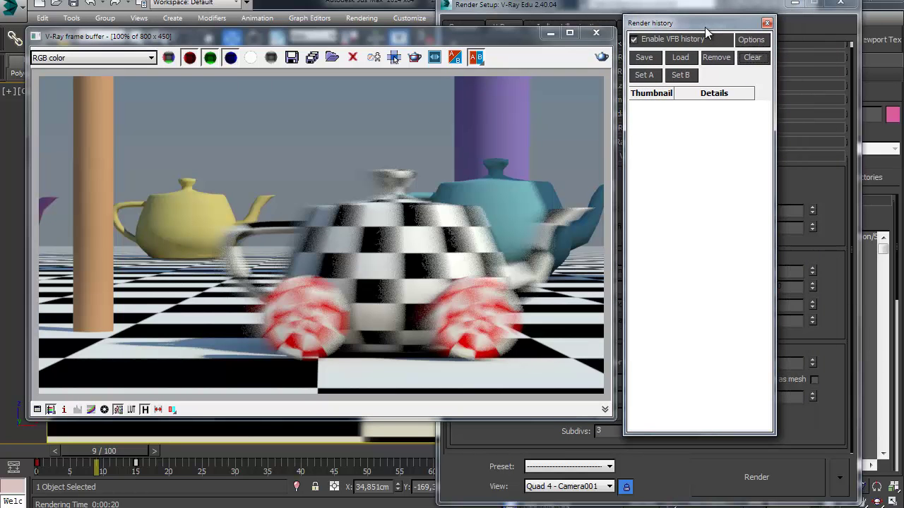
click(655, 54)
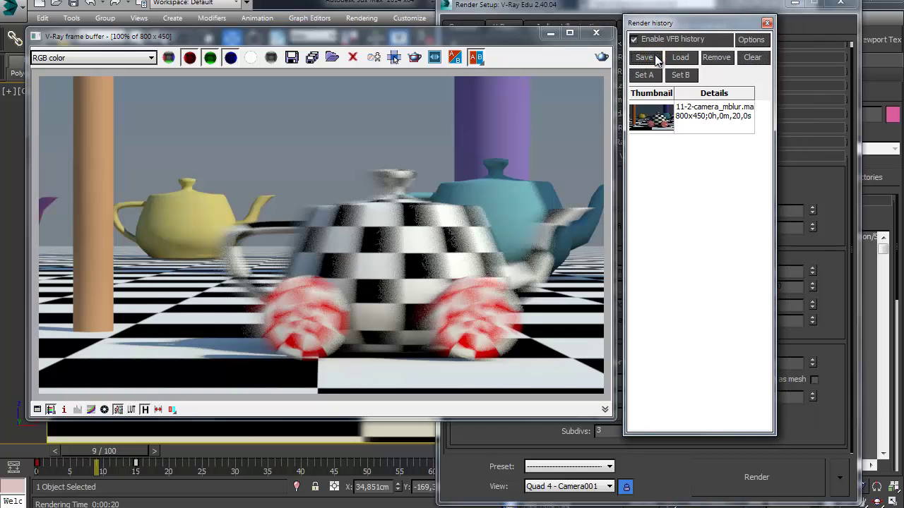
click(841, 386)
Render the car with the motion blur bias set to -5,0.
double_click(605, 412)
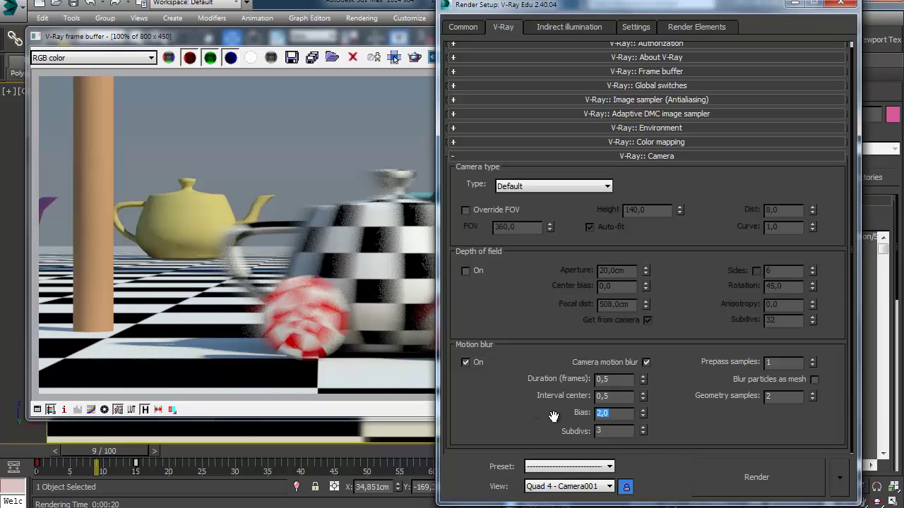
text(-5)
key(Return)
click(750, 478)
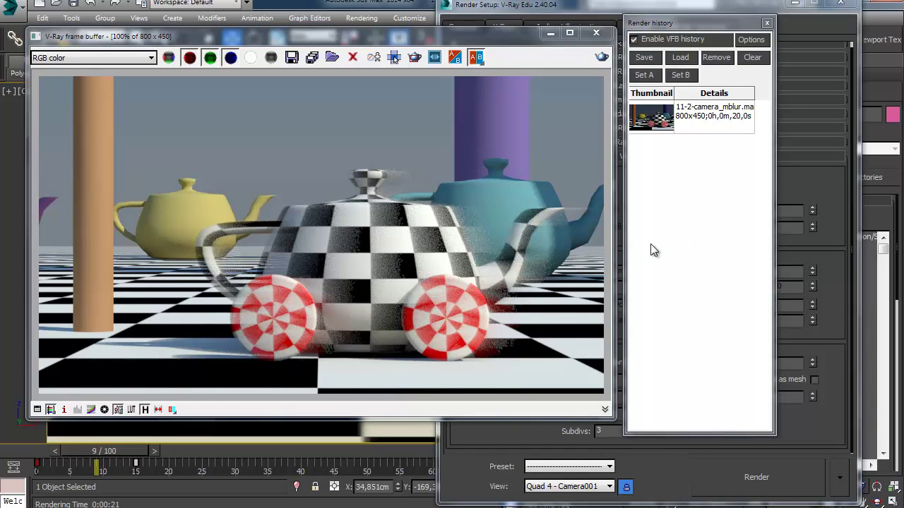
Store the -5,0 render in the history and re-render with bias 5,0.
click(466, 448)
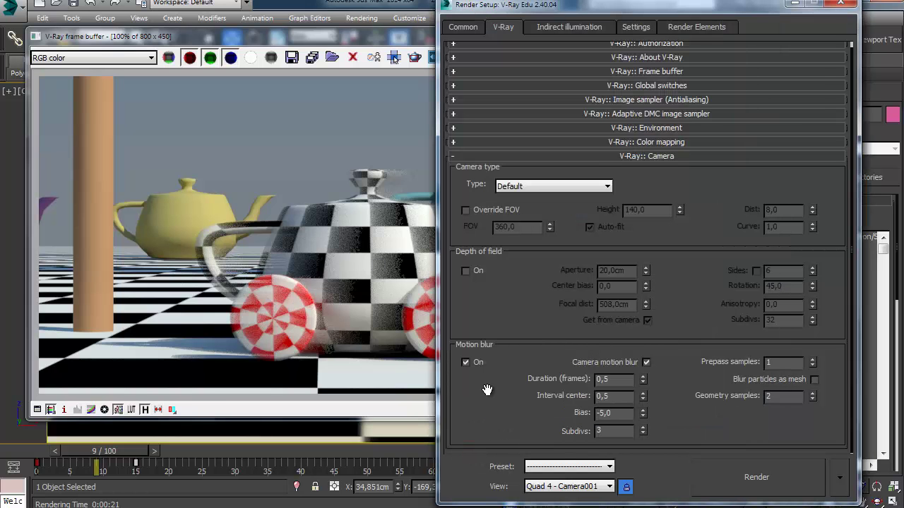
drag(615, 413, 590, 414)
text(5,0)
key(Return)
click(372, 36)
click(644, 58)
click(738, 491)
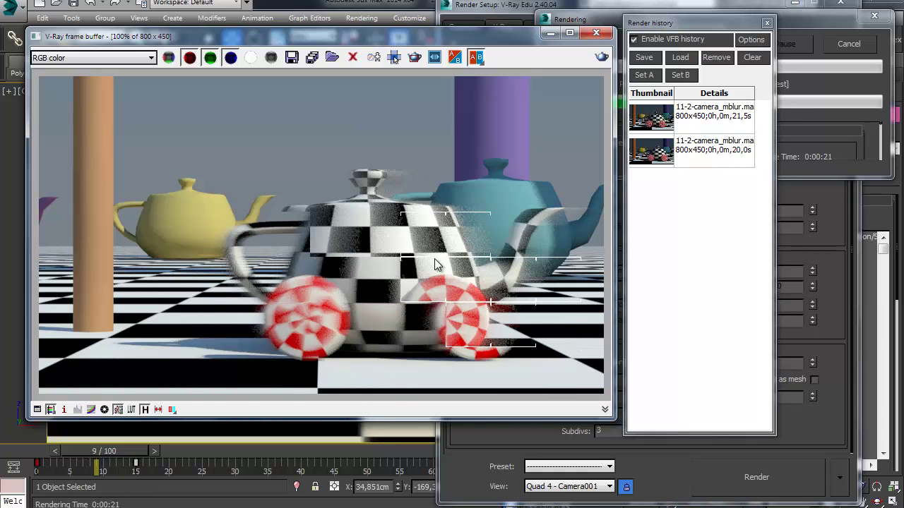
Store the bias 5,0 render, then flip between it, the -5,0 render and the oldest entry.
click(644, 57)
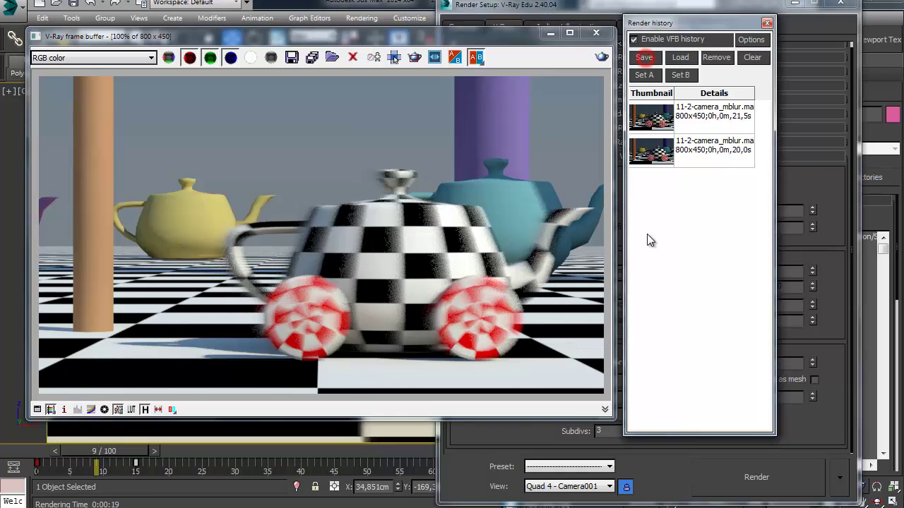
click(666, 118)
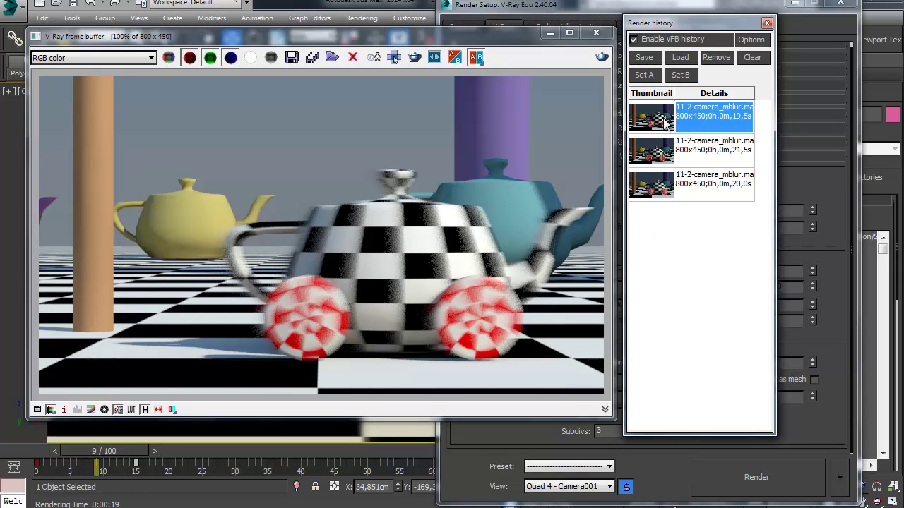
click(661, 192)
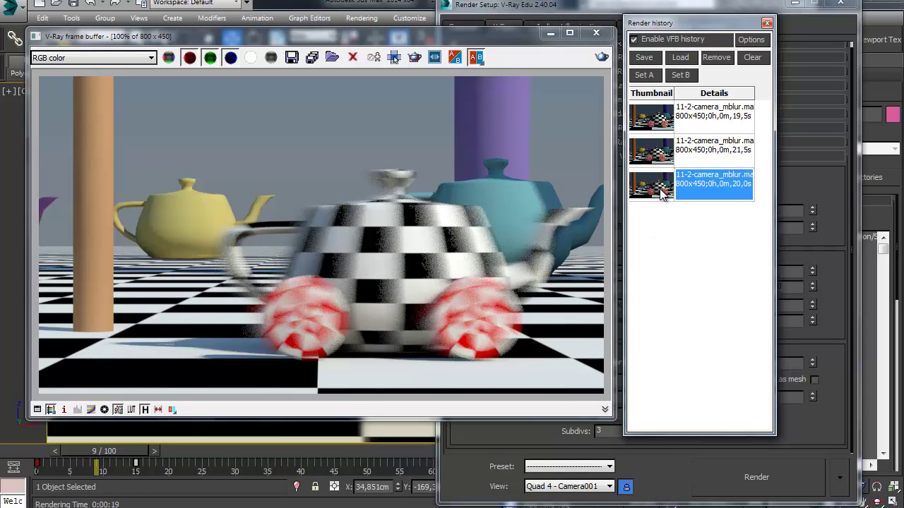
click(671, 125)
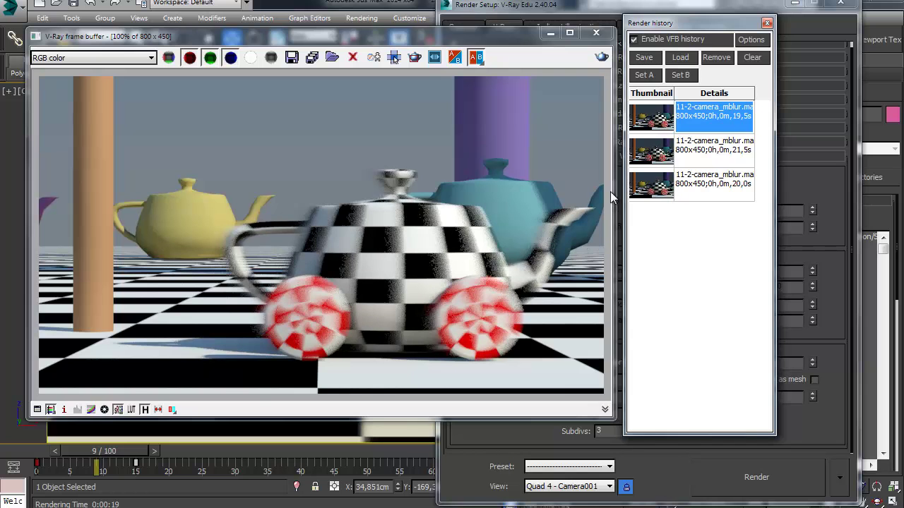
click(654, 187)
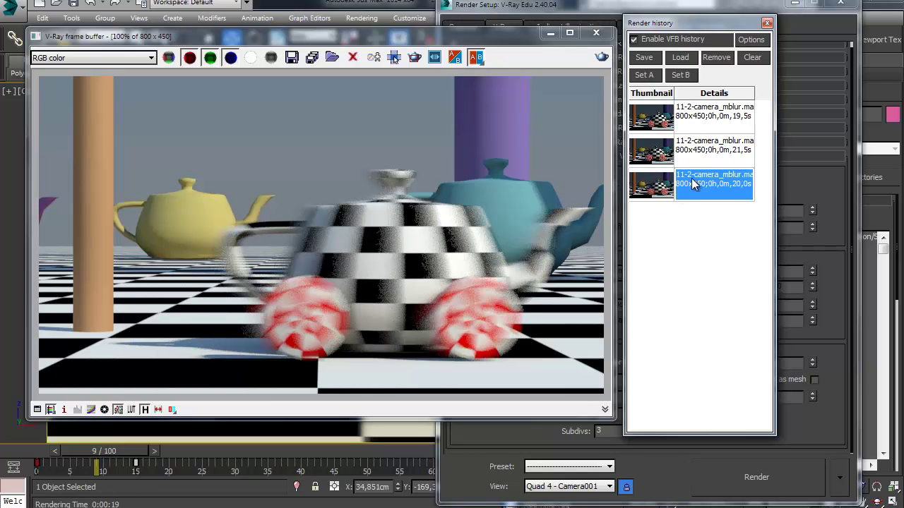
click(656, 156)
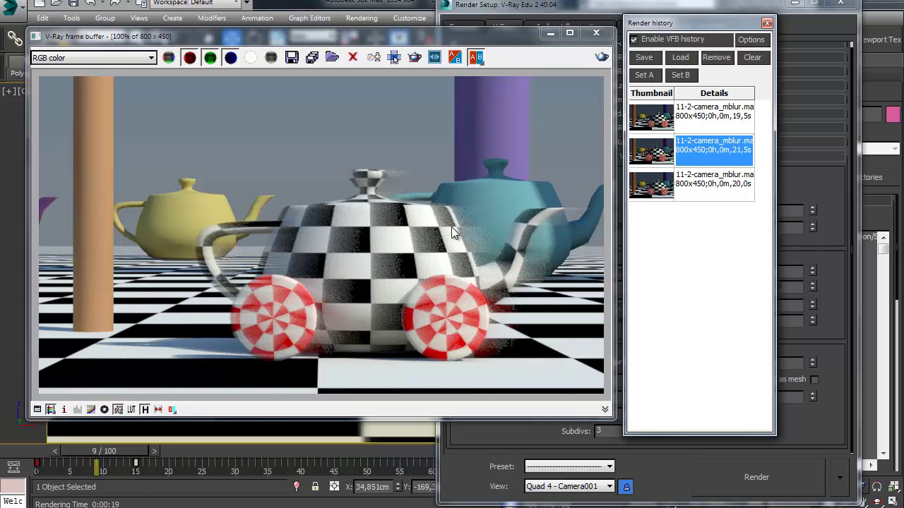
click(653, 116)
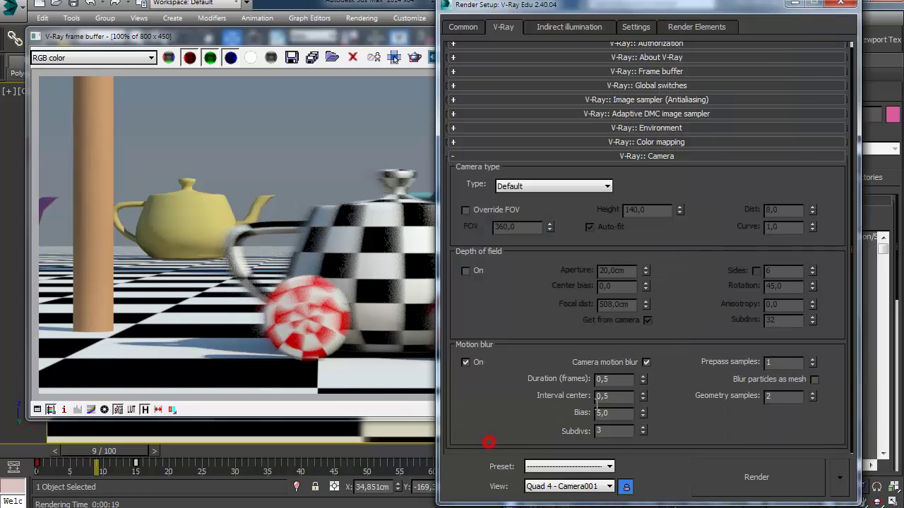
Reset the motion blur bias to 0,0, render, and save the result to history.
click(489, 442)
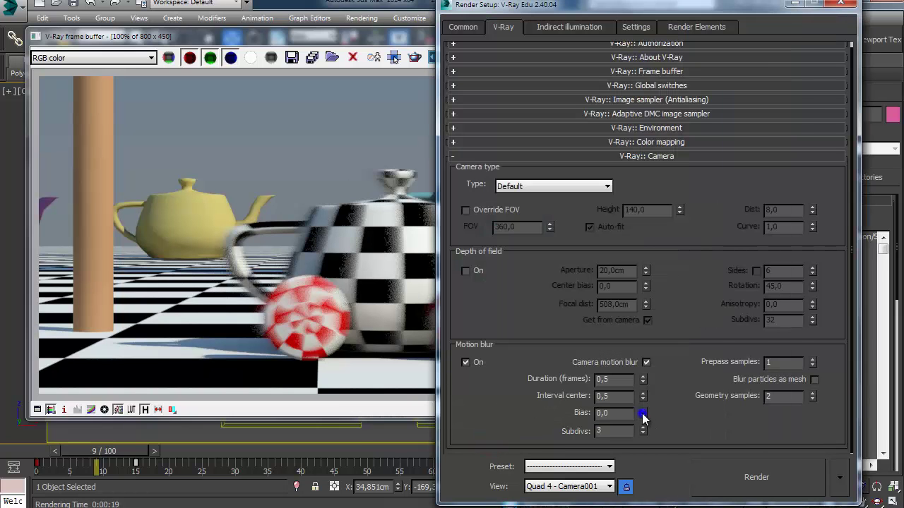
right_click(643, 416)
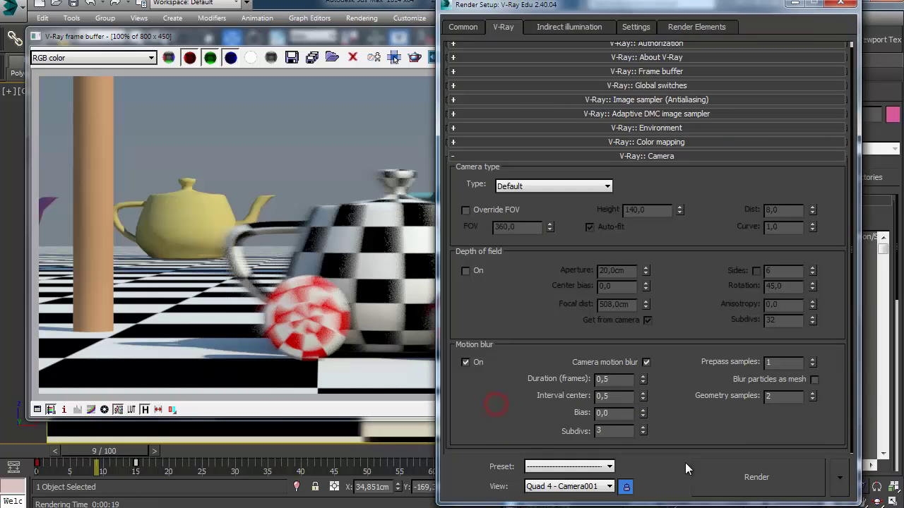
click(734, 473)
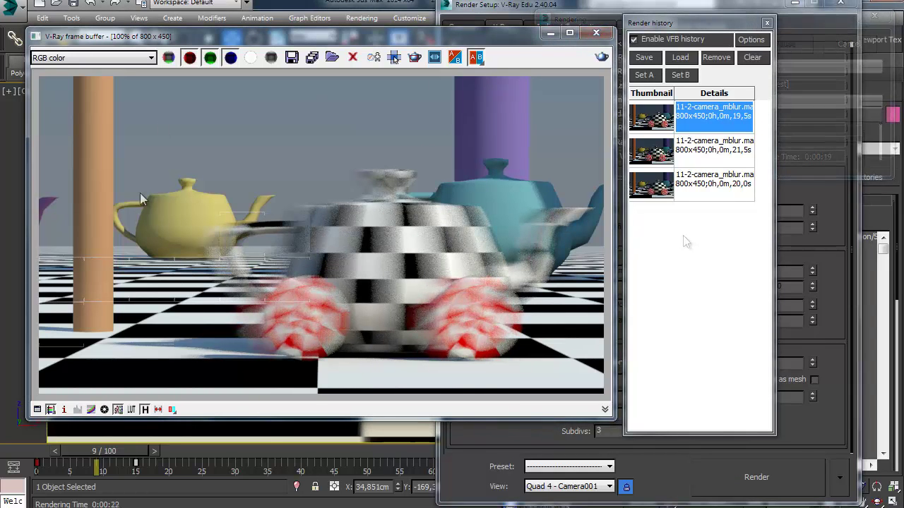
click(643, 58)
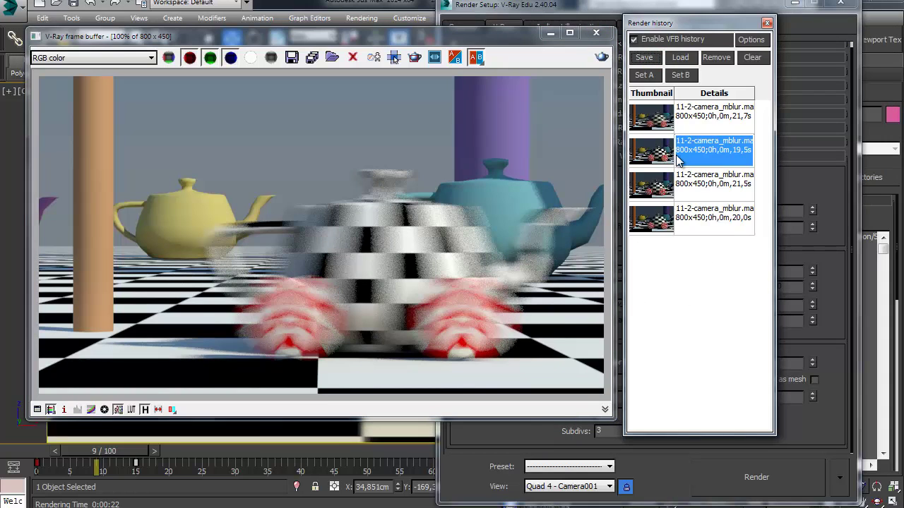
Compare the new 21,7 s render against the 19,5 s and 20,0 s history entries.
click(679, 120)
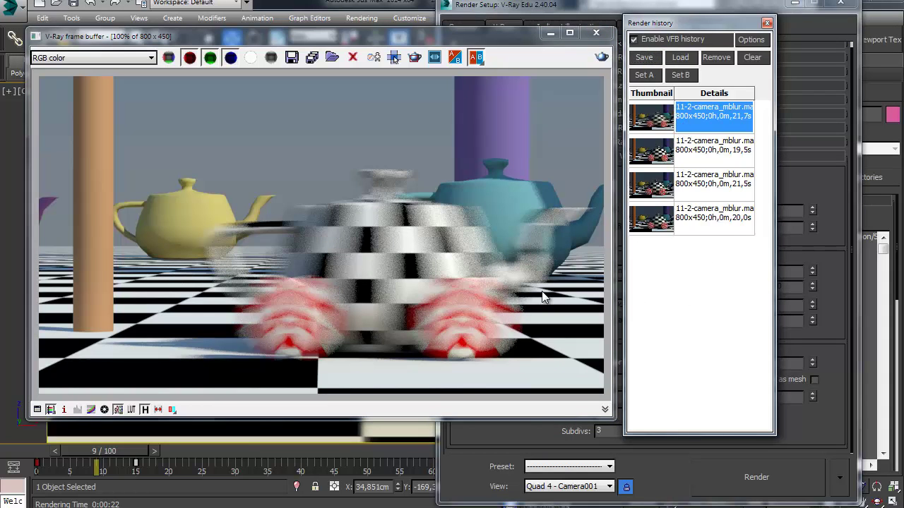
click(644, 147)
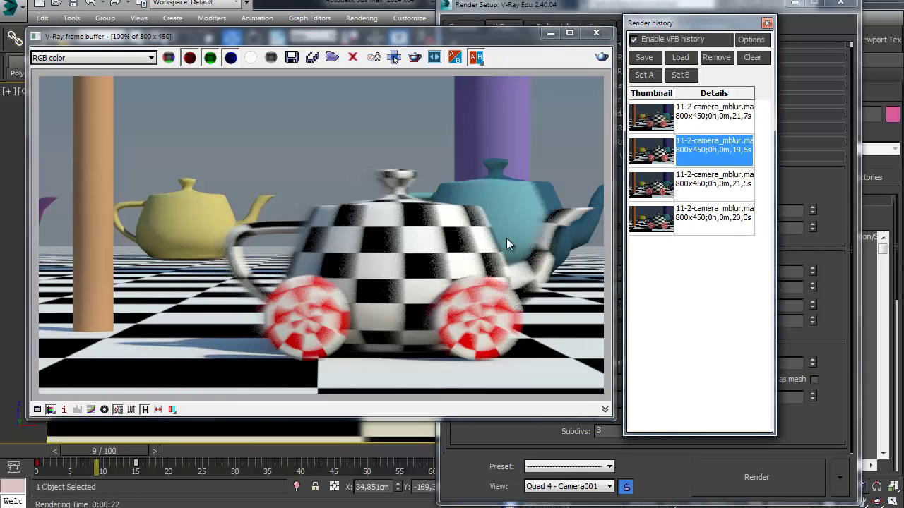
click(655, 193)
click(655, 223)
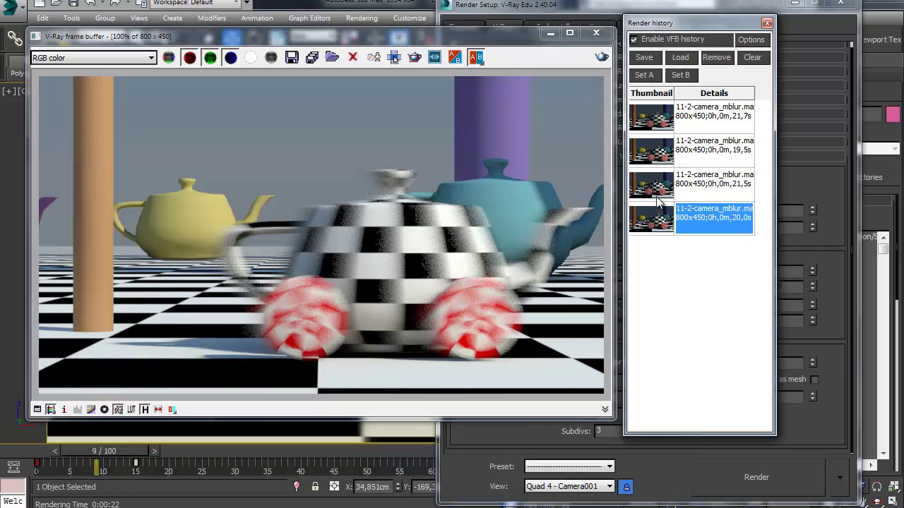
click(649, 163)
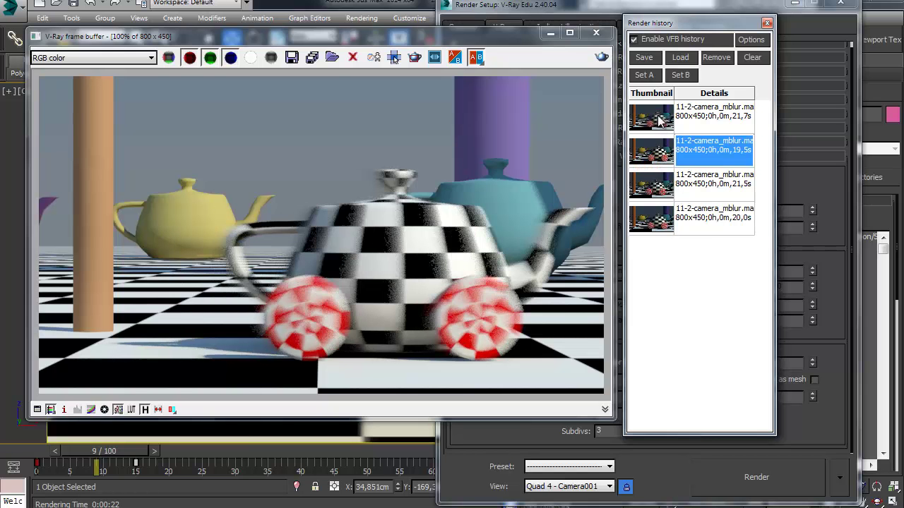
click(658, 121)
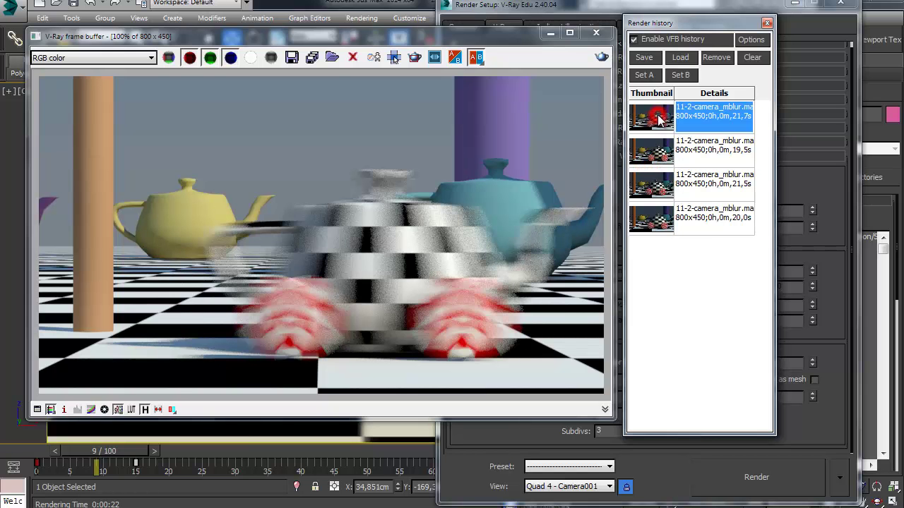
click(655, 217)
click(662, 162)
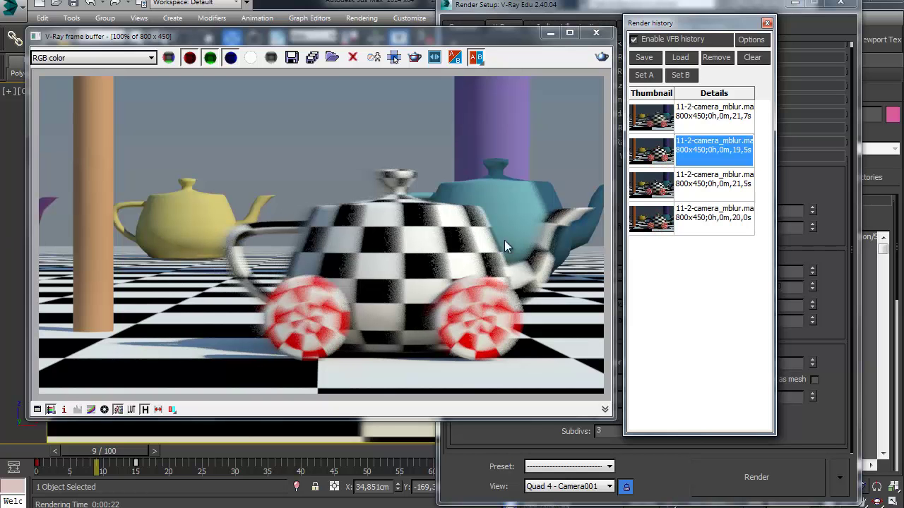
click(648, 118)
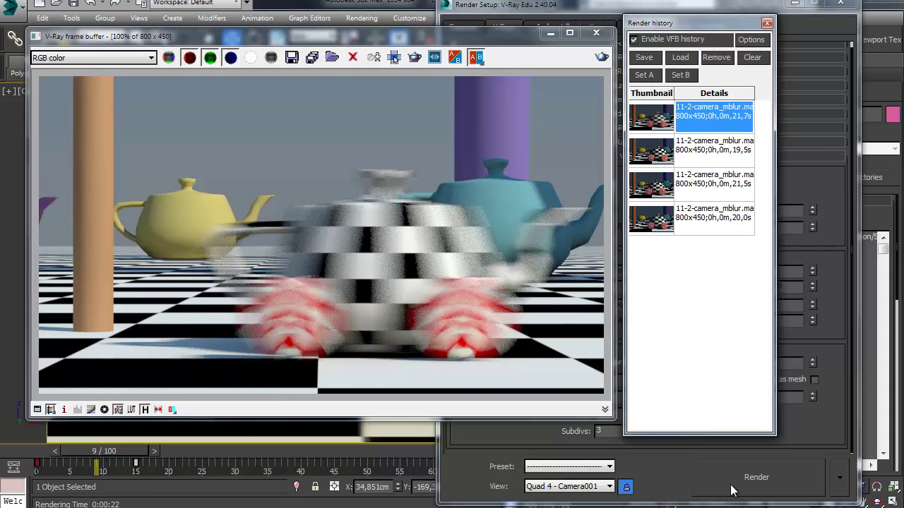
click(497, 431)
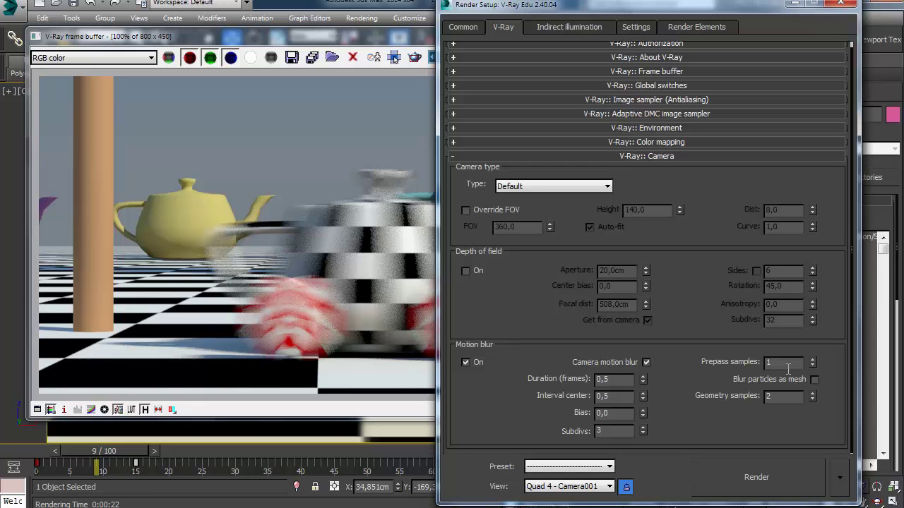
click(574, 27)
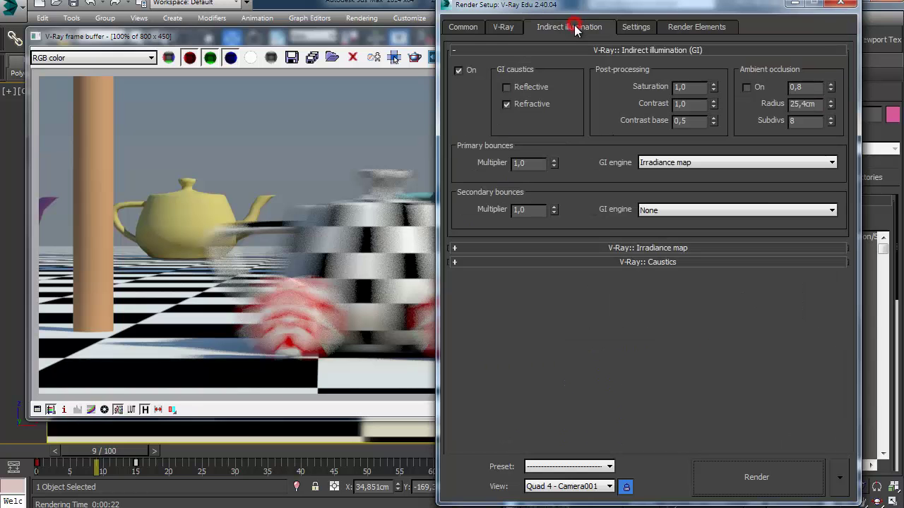
click(507, 28)
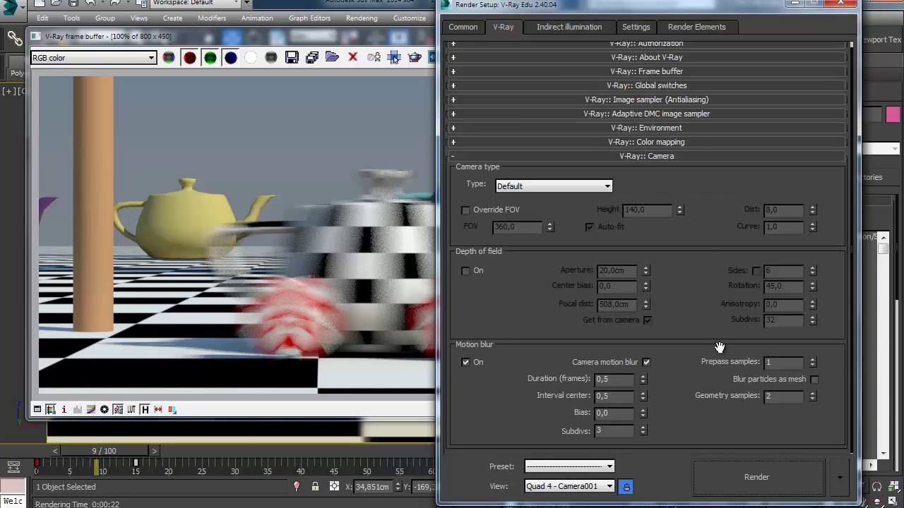
double_click(779, 362)
Render the car with motion blur subdivisions set to 10.
click(613, 430)
text(10)
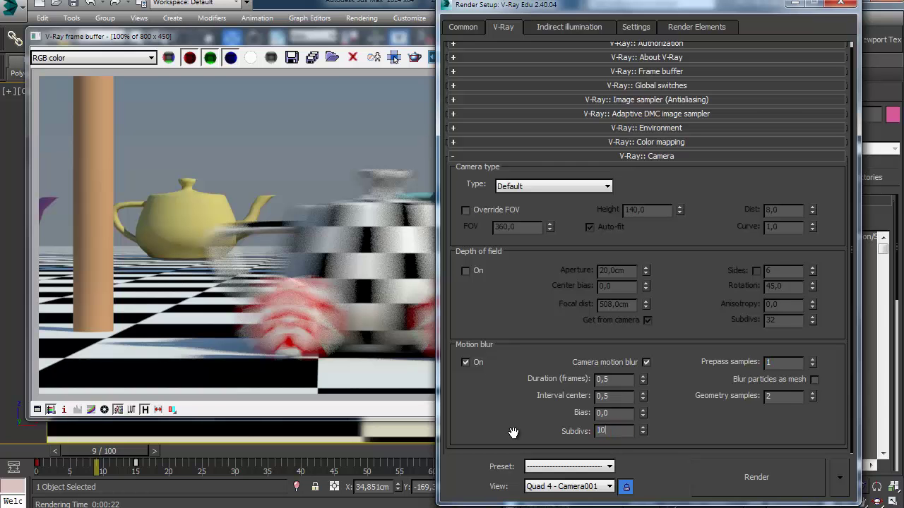
key(Return)
click(746, 477)
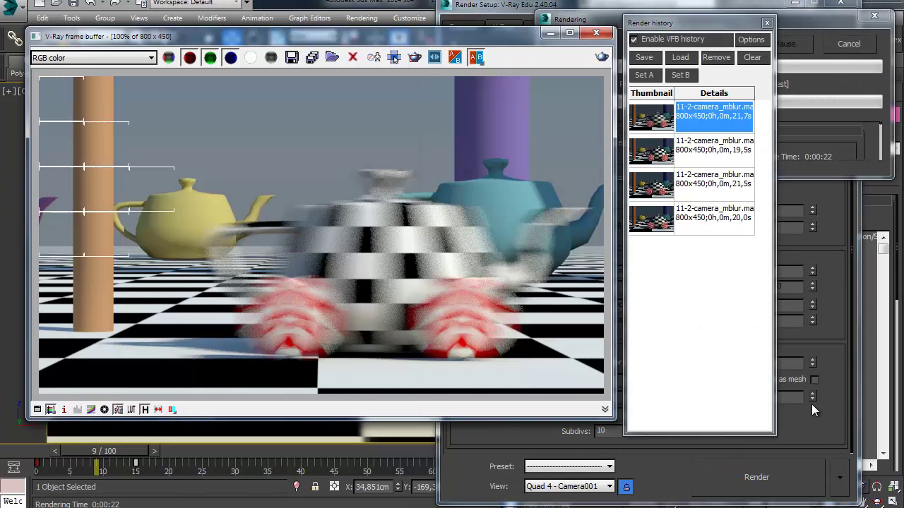
click(787, 384)
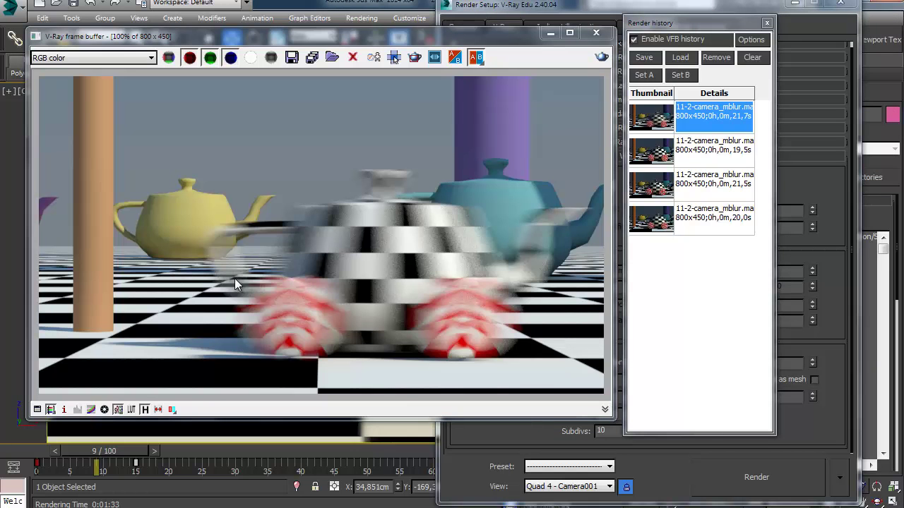
Save the 1m 33,3 s render to history and compare it with the 21,7 s render.
click(644, 58)
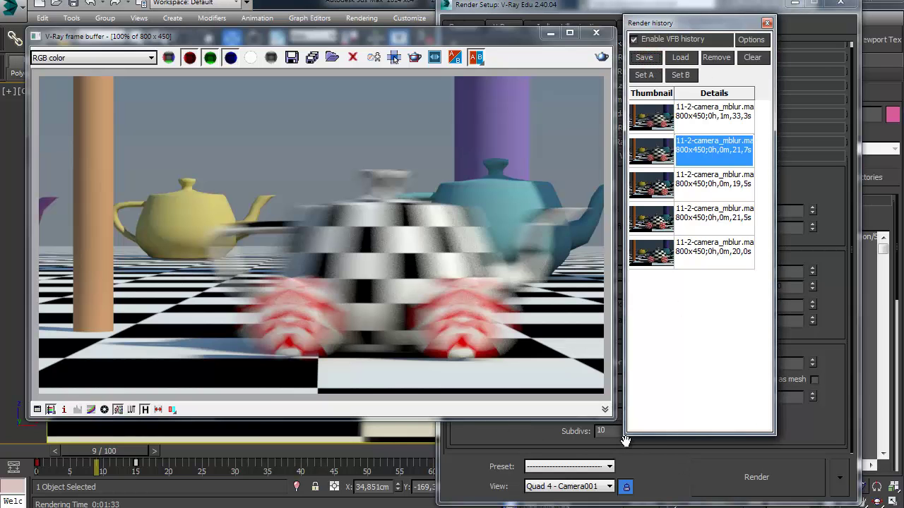
click(691, 120)
double_click(683, 150)
double_click(680, 113)
double_click(681, 141)
double_click(681, 117)
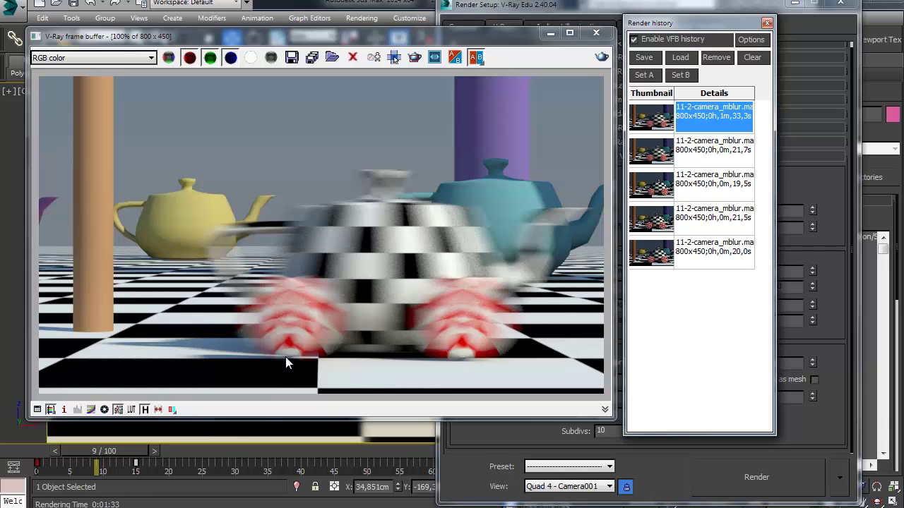
Set the motion blur subdivisions back to 3.
click(494, 442)
double_click(616, 429)
text(3)
key(Return)
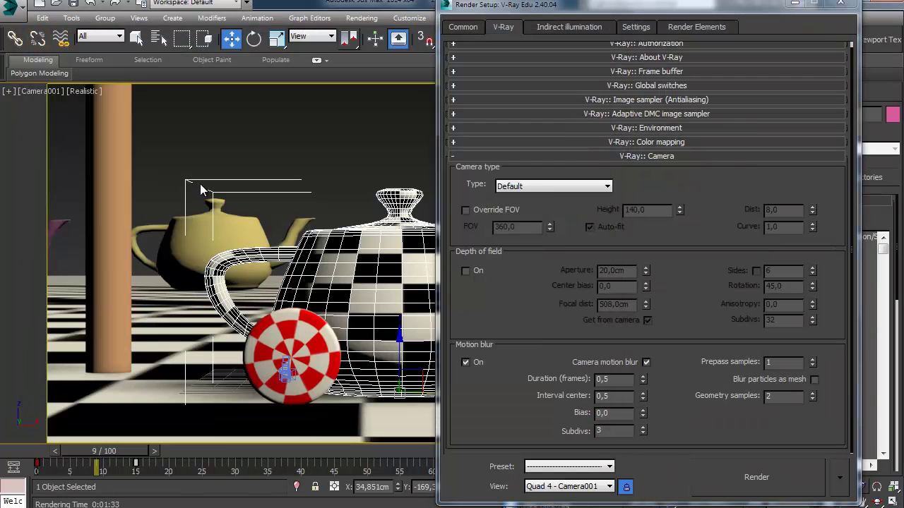
View through Camera roda, step to a nearby frame, and render the wheel close-up.
key(c)
click(383, 133)
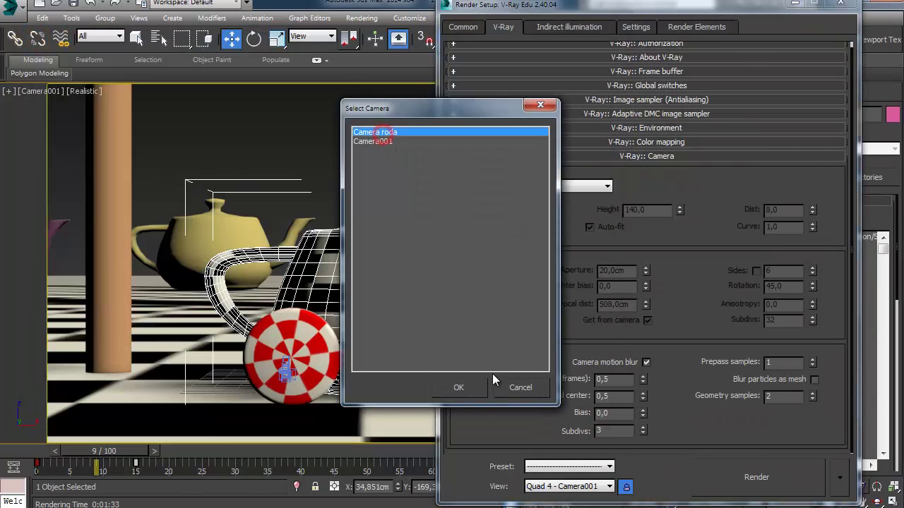
click(442, 388)
mouse_move(71, 454)
mouse_down()
mouse_move(158, 460)
mouse_move(123, 462)
mouse_up()
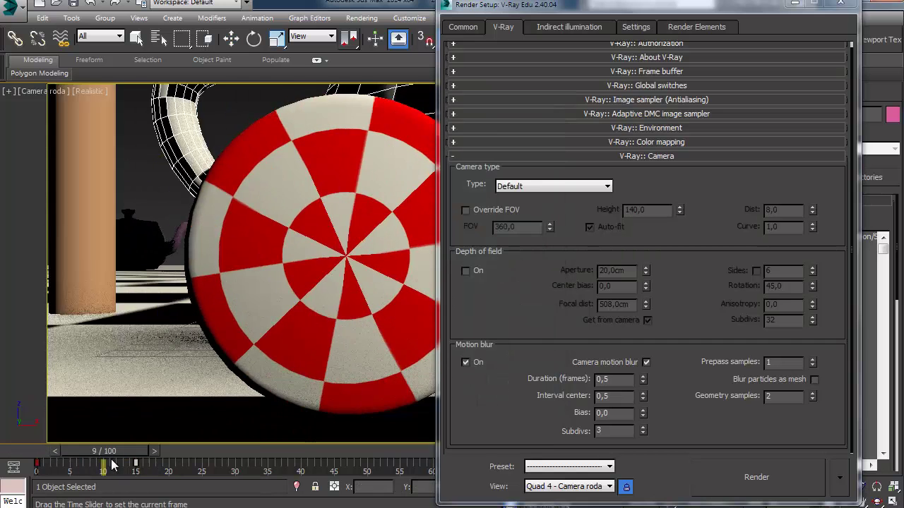
key(w)
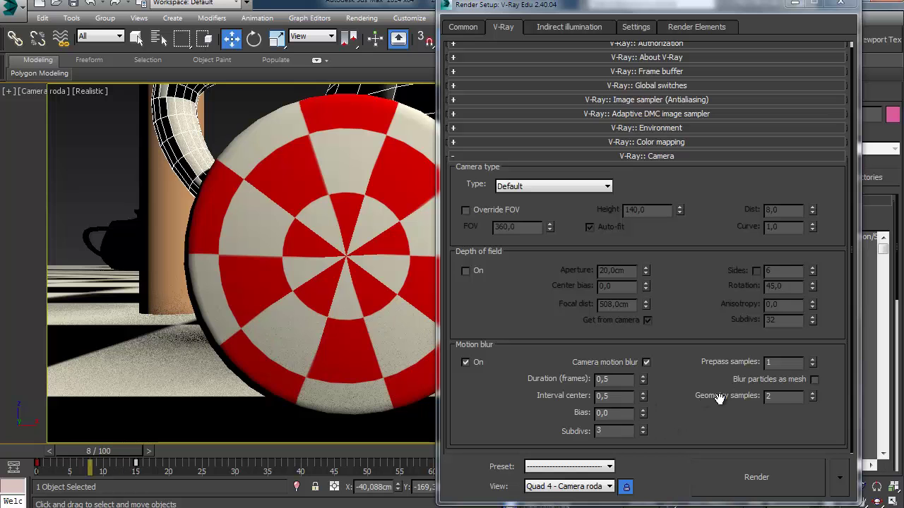
click(754, 468)
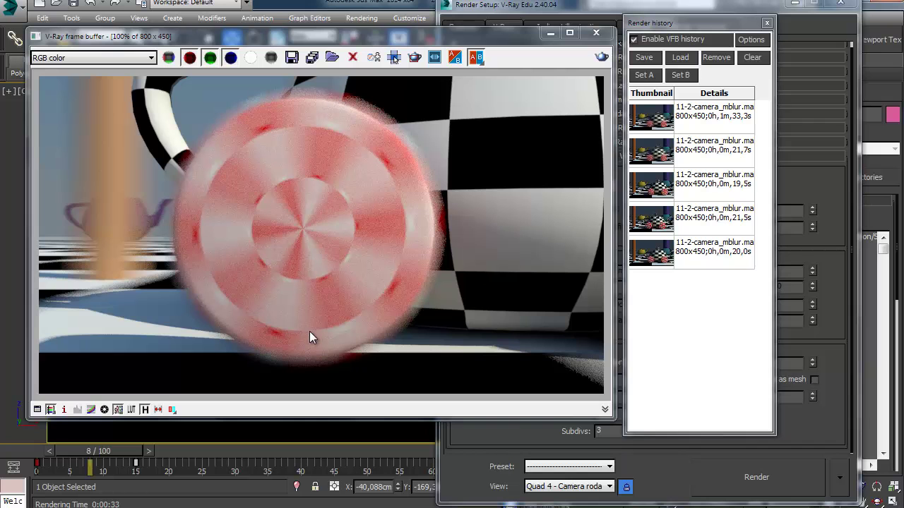
Re-render a region over the wheel's right edge with geometry samples at 10.
click(791, 422)
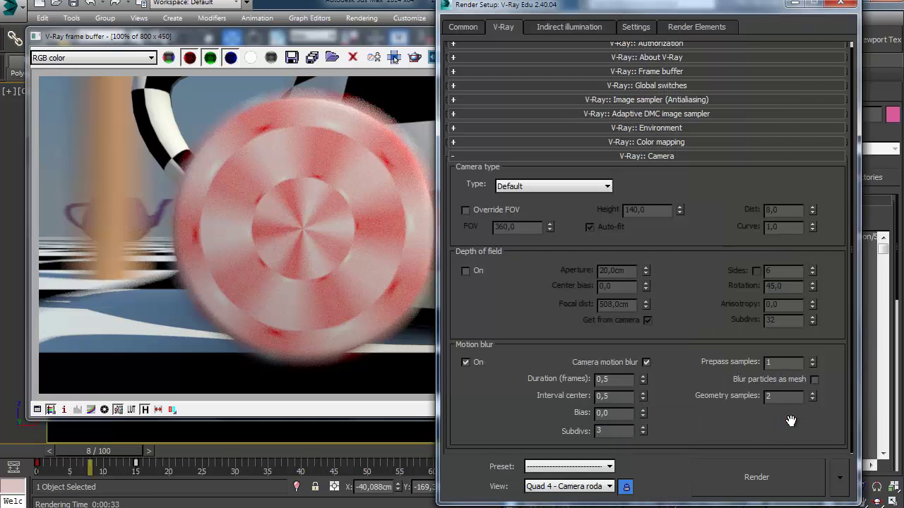
click(776, 396)
text(10)
click(406, 38)
click(394, 58)
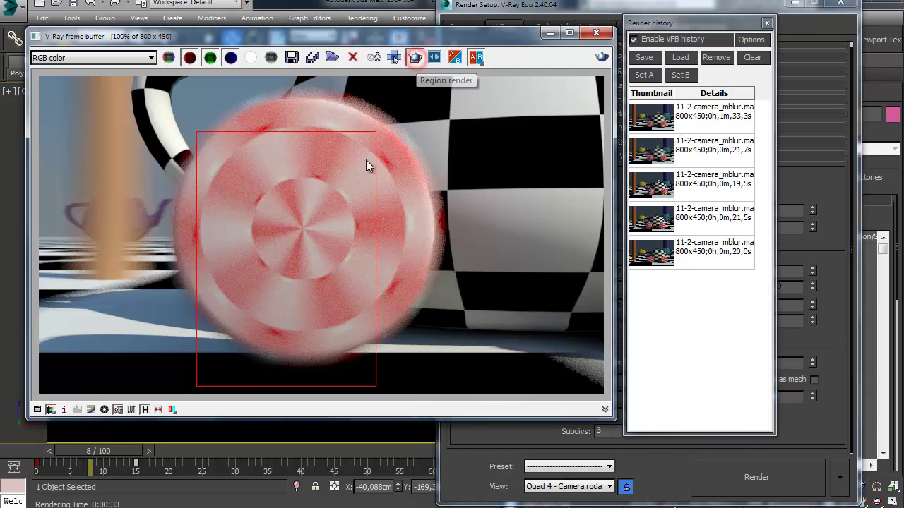
mouse_move(477, 111)
mouse_down()
mouse_move(334, 287)
mouse_move(333, 338)
mouse_up()
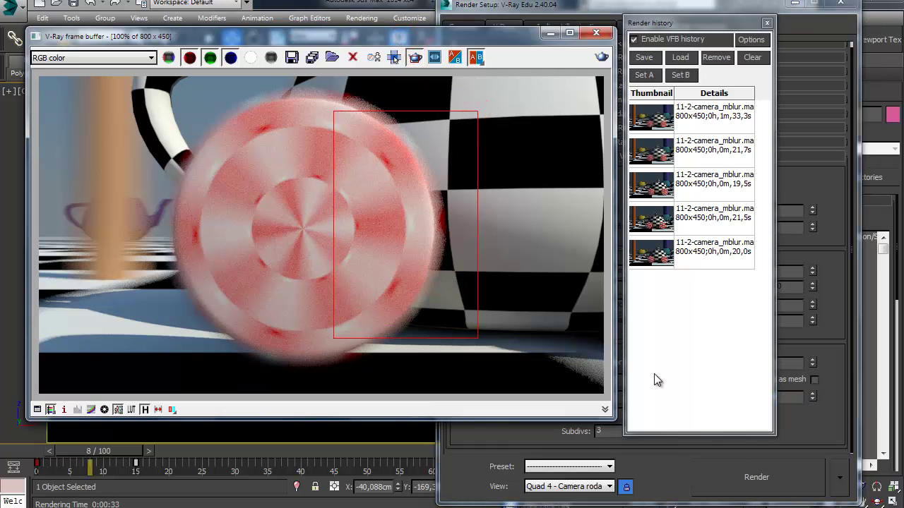
click(743, 471)
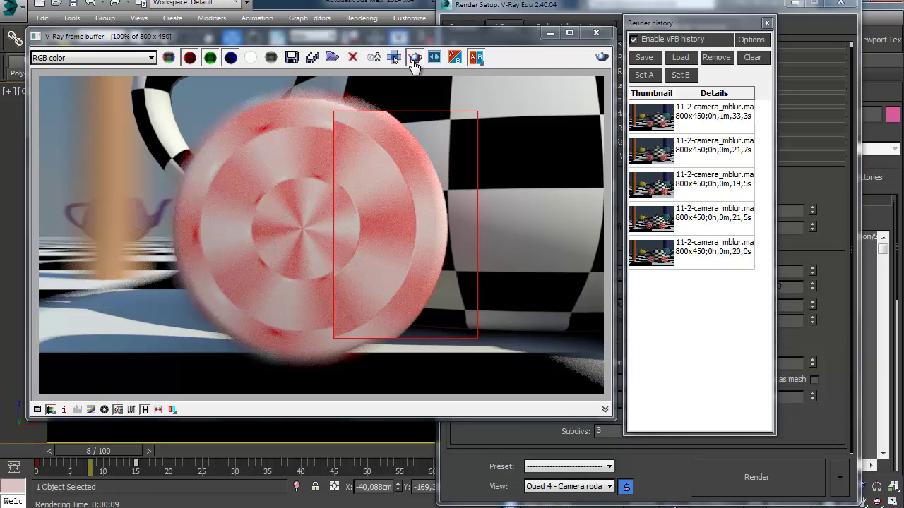
Turn off region rendering, set geometry motion-blur samples to 2, and close the render windows.
click(402, 58)
click(595, 34)
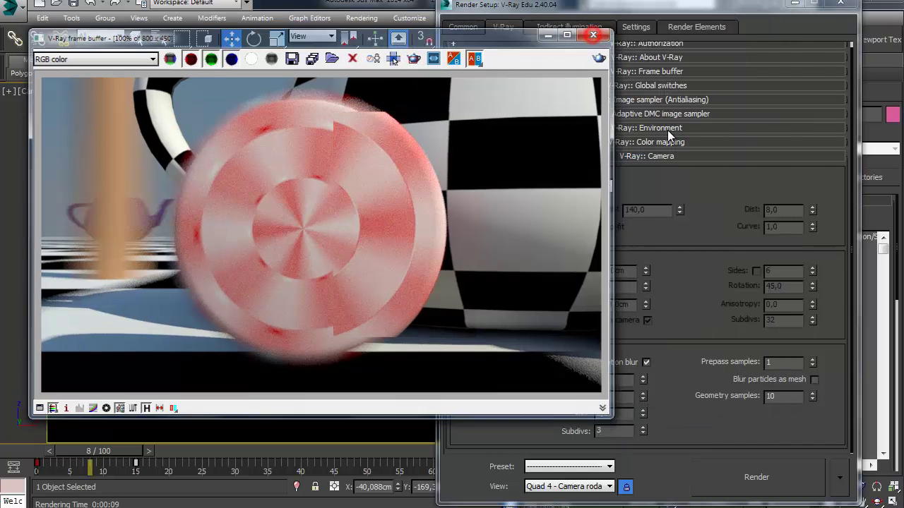
double_click(780, 396)
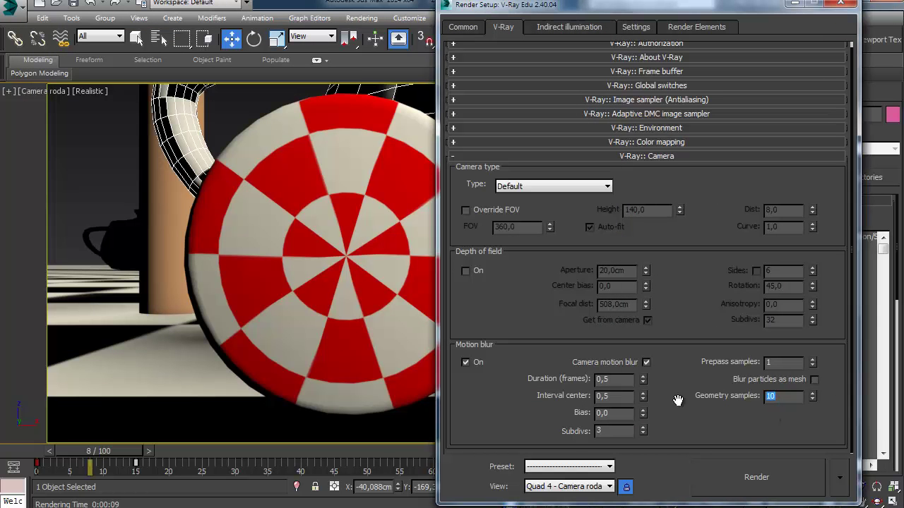
text(2)
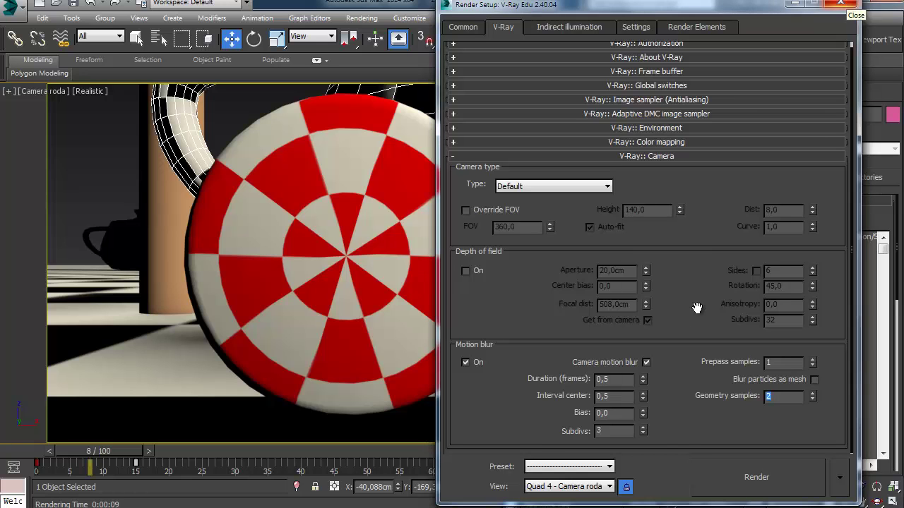
click(831, 5)
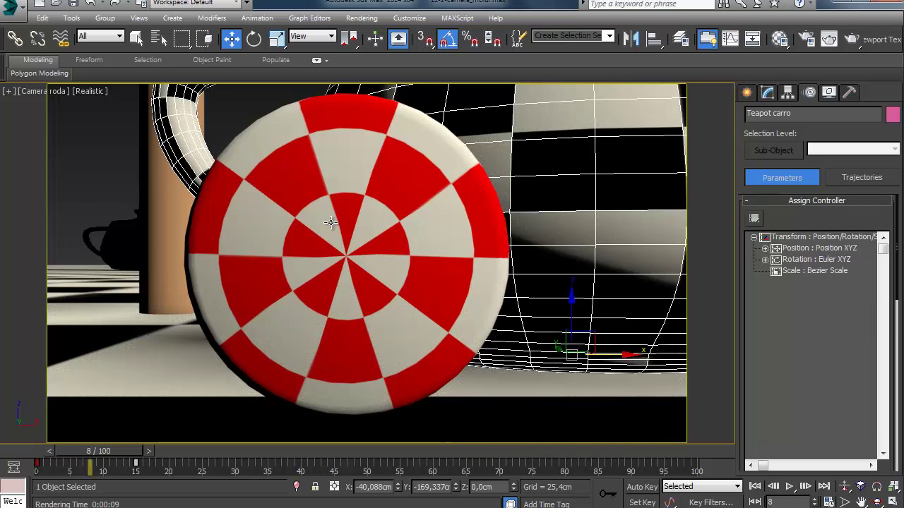
Give the four rodas wheels 10 V-Ray object motion blur samples instead of defaults, then render.
click(362, 182)
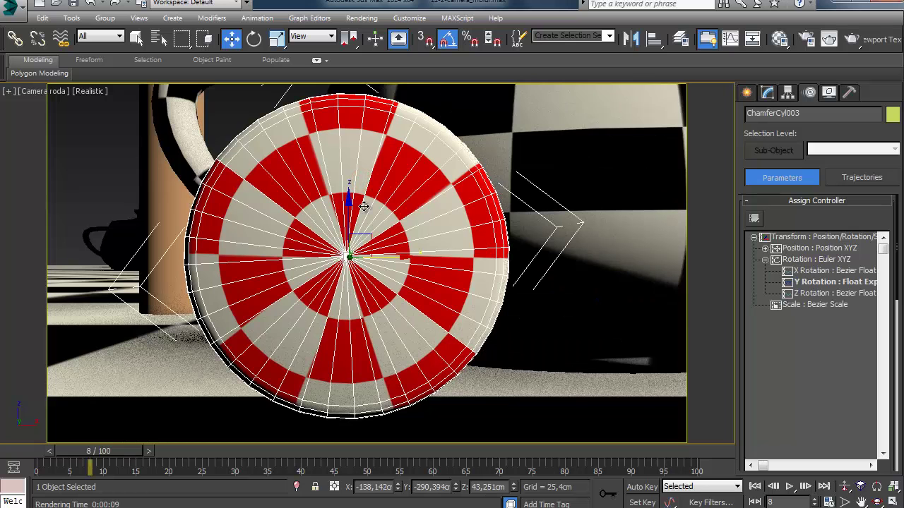
click(608, 37)
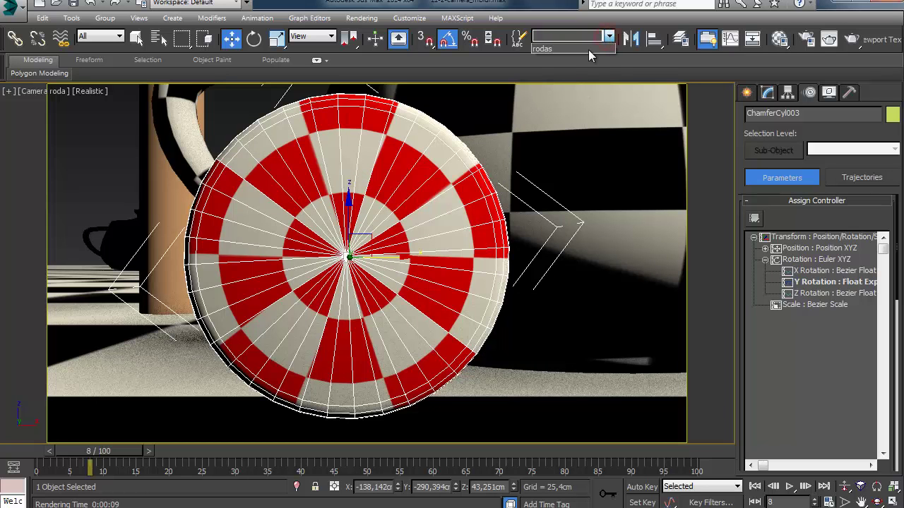
click(578, 46)
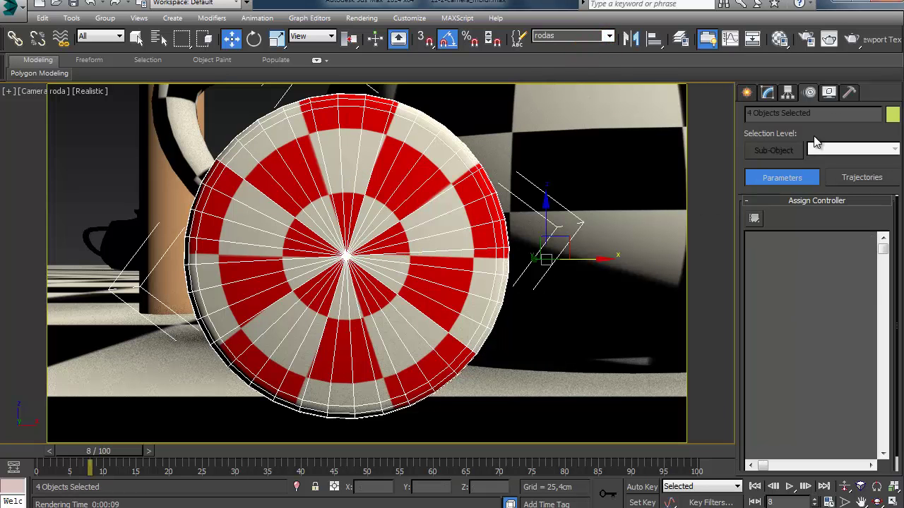
right_click(399, 171)
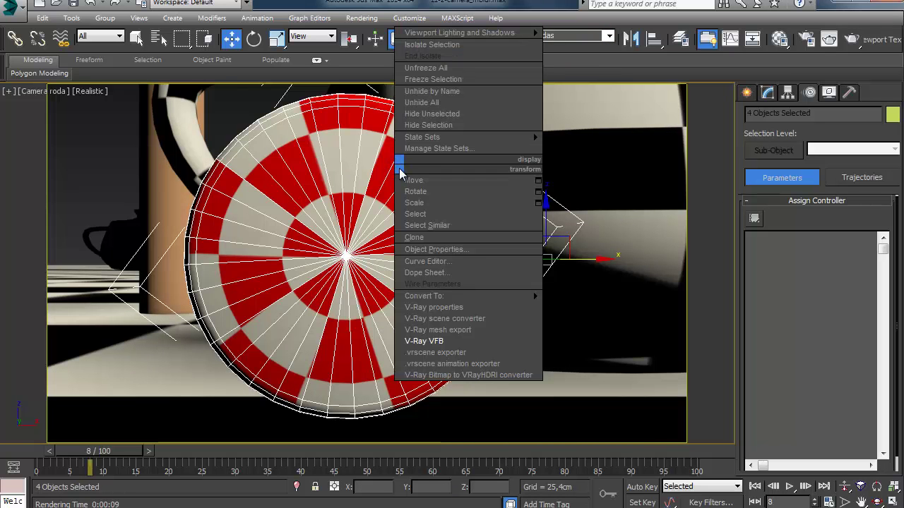
click(448, 308)
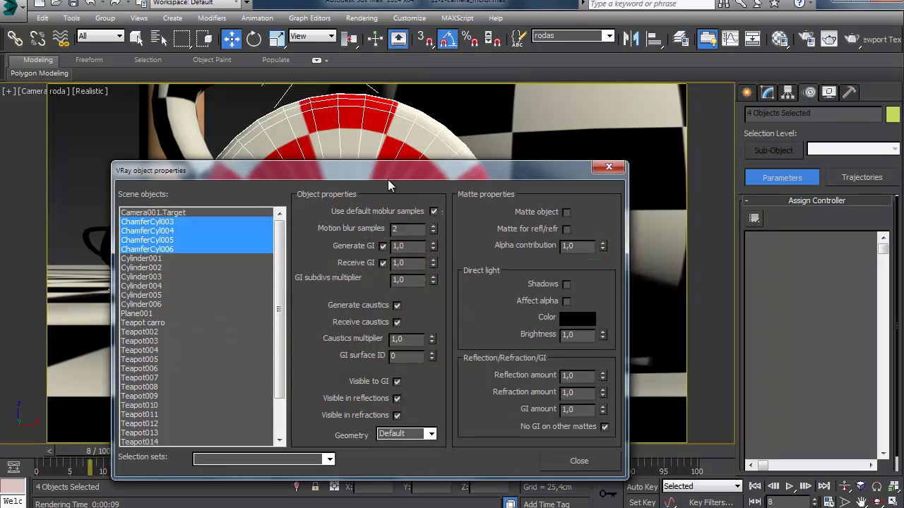
click(434, 211)
drag(382, 226, 366, 232)
text(10)
key(Return)
click(578, 461)
click(829, 39)
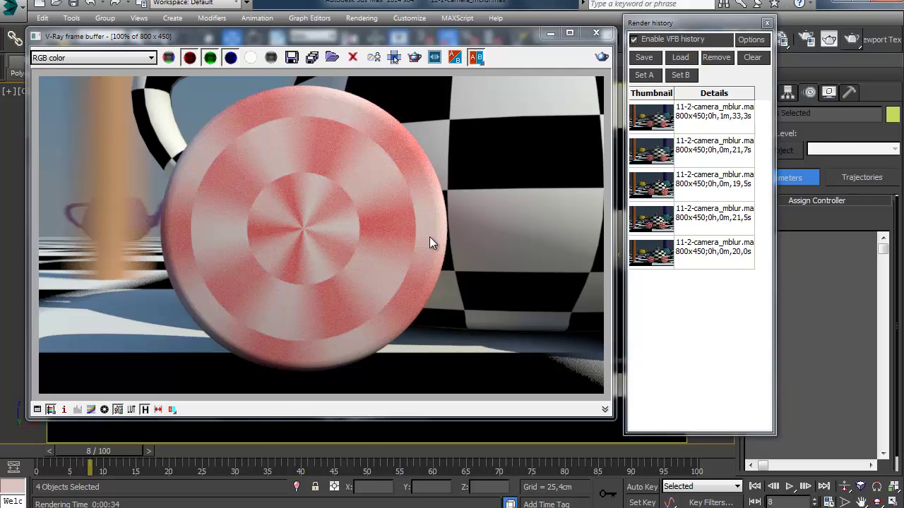
Close the V-Ray frame buffer and Render Setup, then restore the four-viewport layout with Alt+W.
click(803, 41)
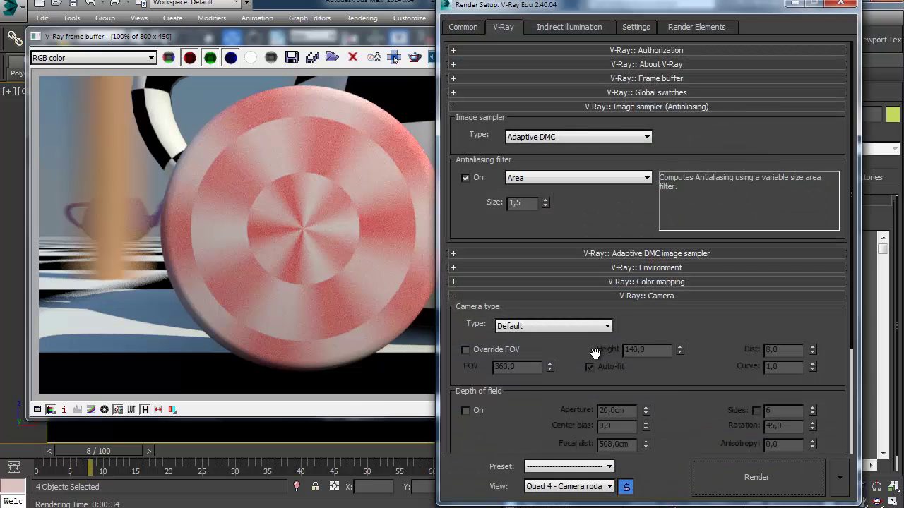
drag(497, 433, 496, 296)
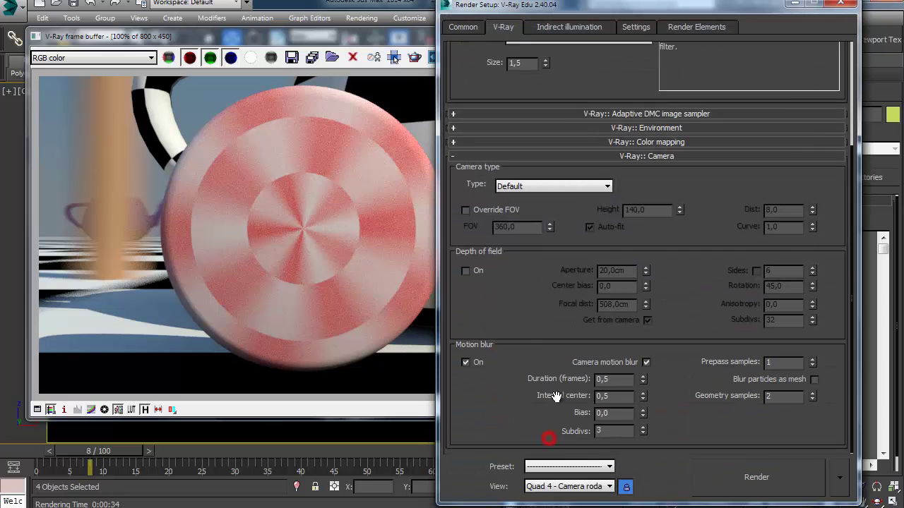
click(305, 41)
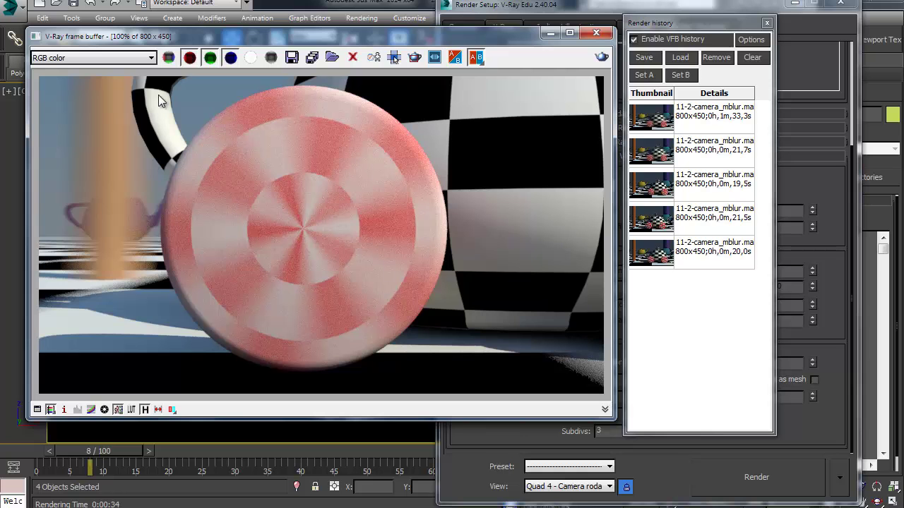
click(595, 33)
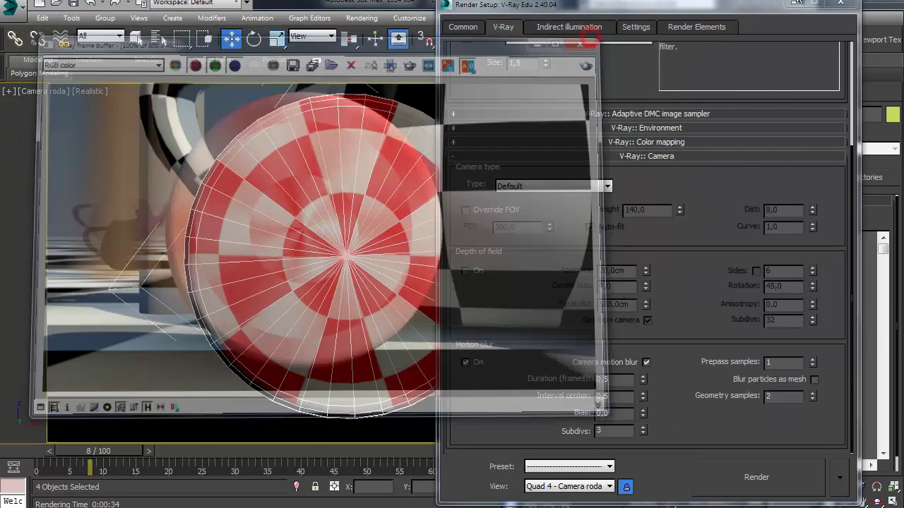
click(840, 4)
key(alt+w)
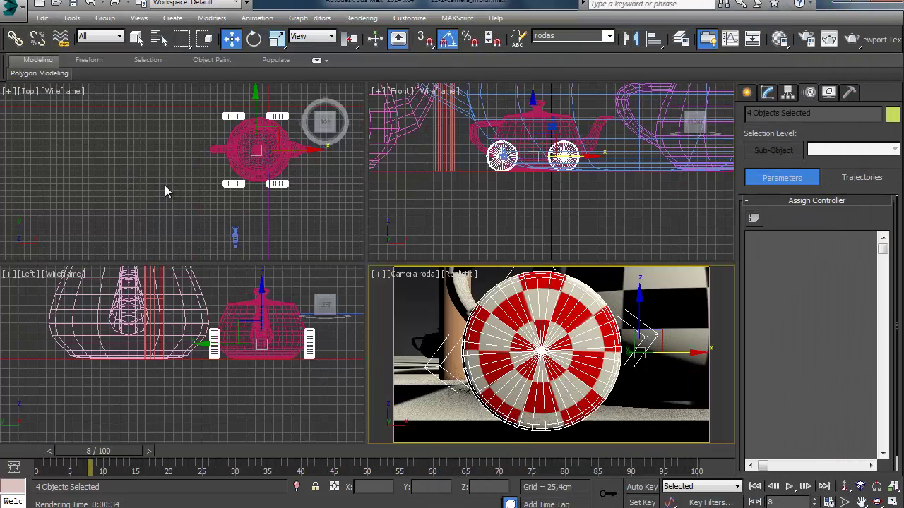
Render frame 9 with camera motion blur off, so only the wheel's object blur shows.
middle_drag(174, 218, 171, 216)
mouse_move(116, 450)
mouse_down()
mouse_move(42, 455)
mouse_move(128, 439)
mouse_move(70, 449)
mouse_move(125, 441)
mouse_move(51, 439)
mouse_move(177, 437)
mouse_move(19, 445)
mouse_move(123, 425)
mouse_up()
key(w)
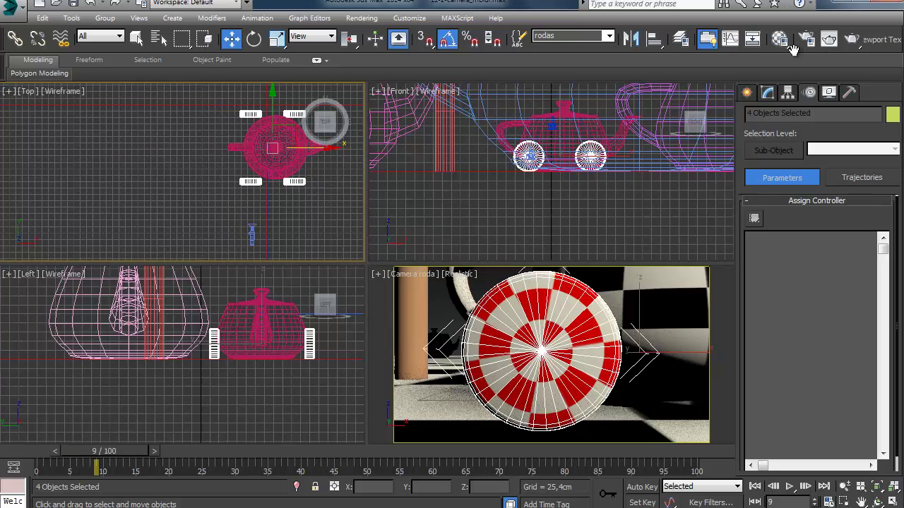
click(805, 38)
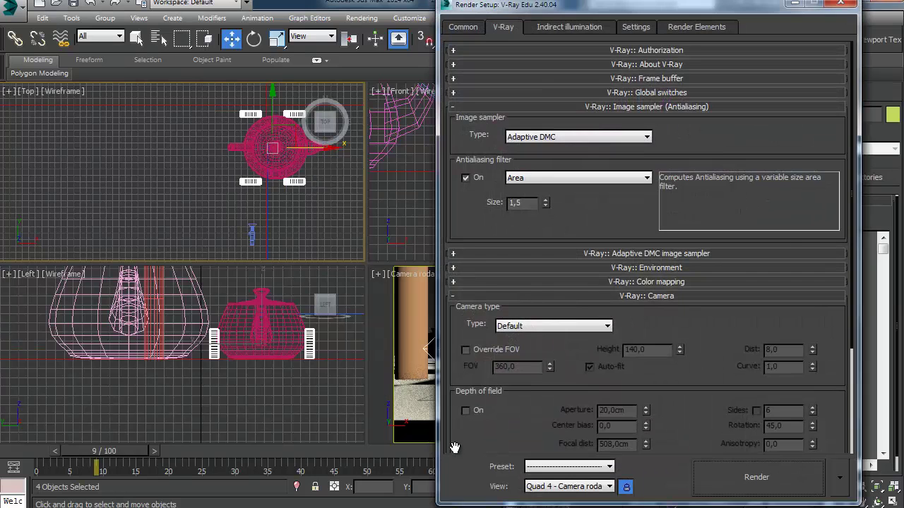
drag(492, 419, 492, 279)
click(646, 362)
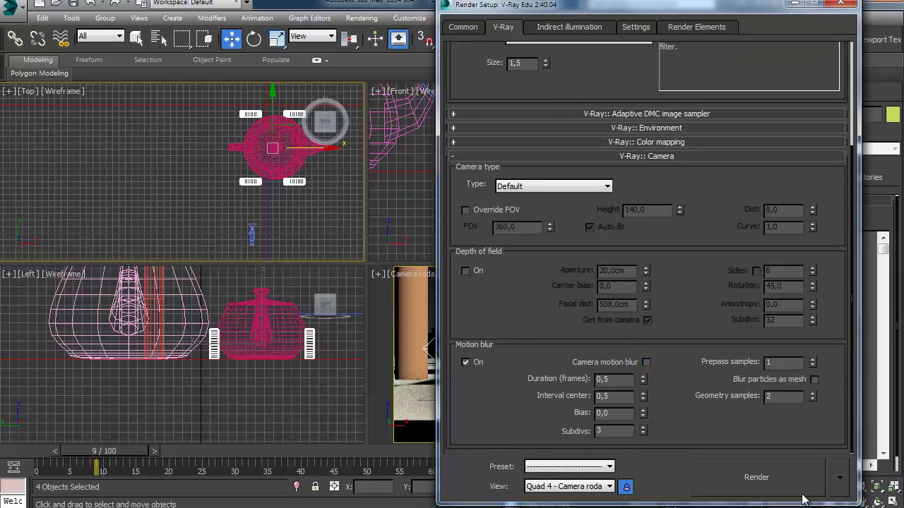
click(763, 466)
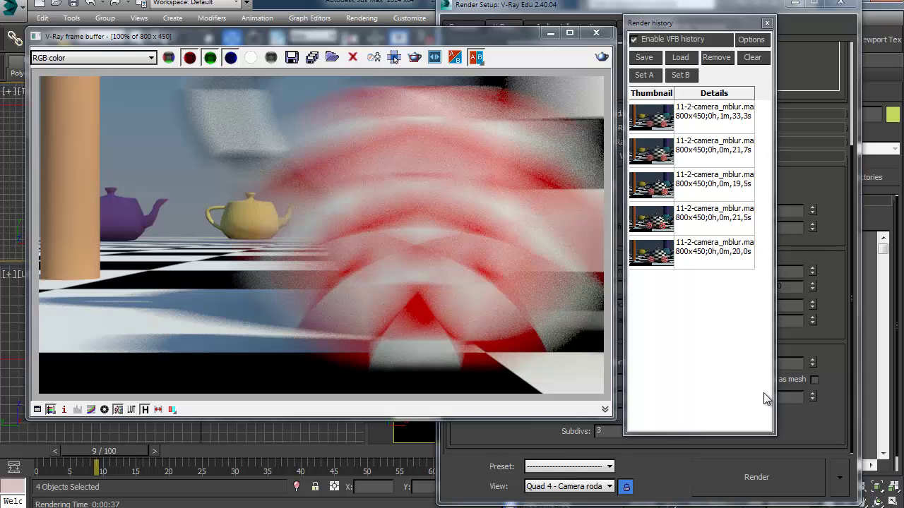
click(476, 445)
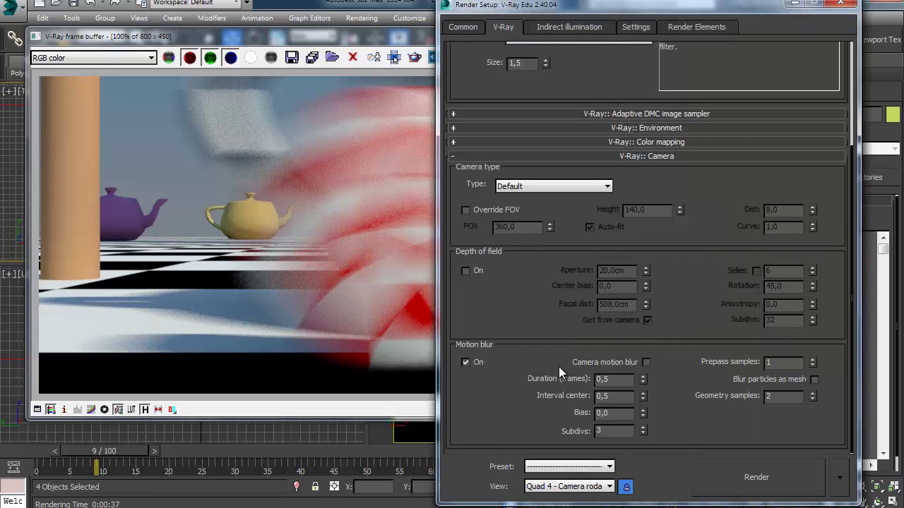
Re-enable Camera motion blur in the V-Ray Camera rollout and review the latest render.
click(646, 362)
click(268, 33)
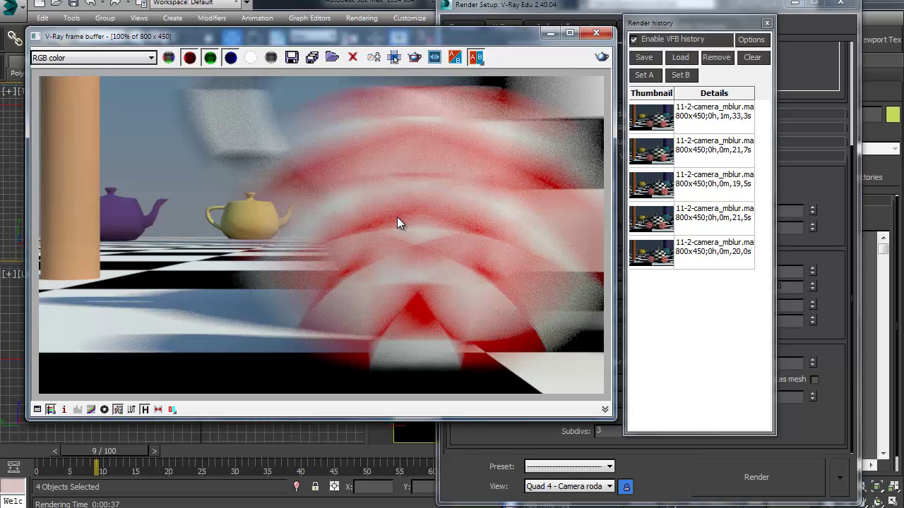
click(802, 421)
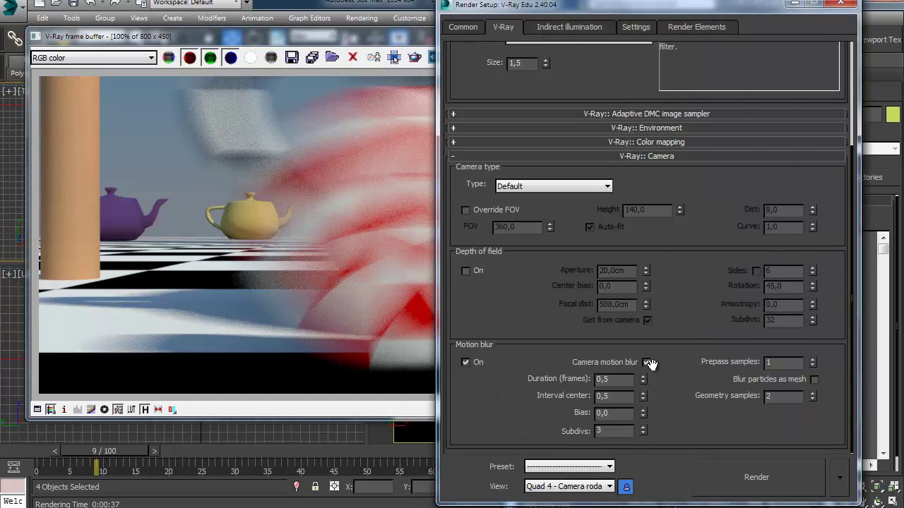